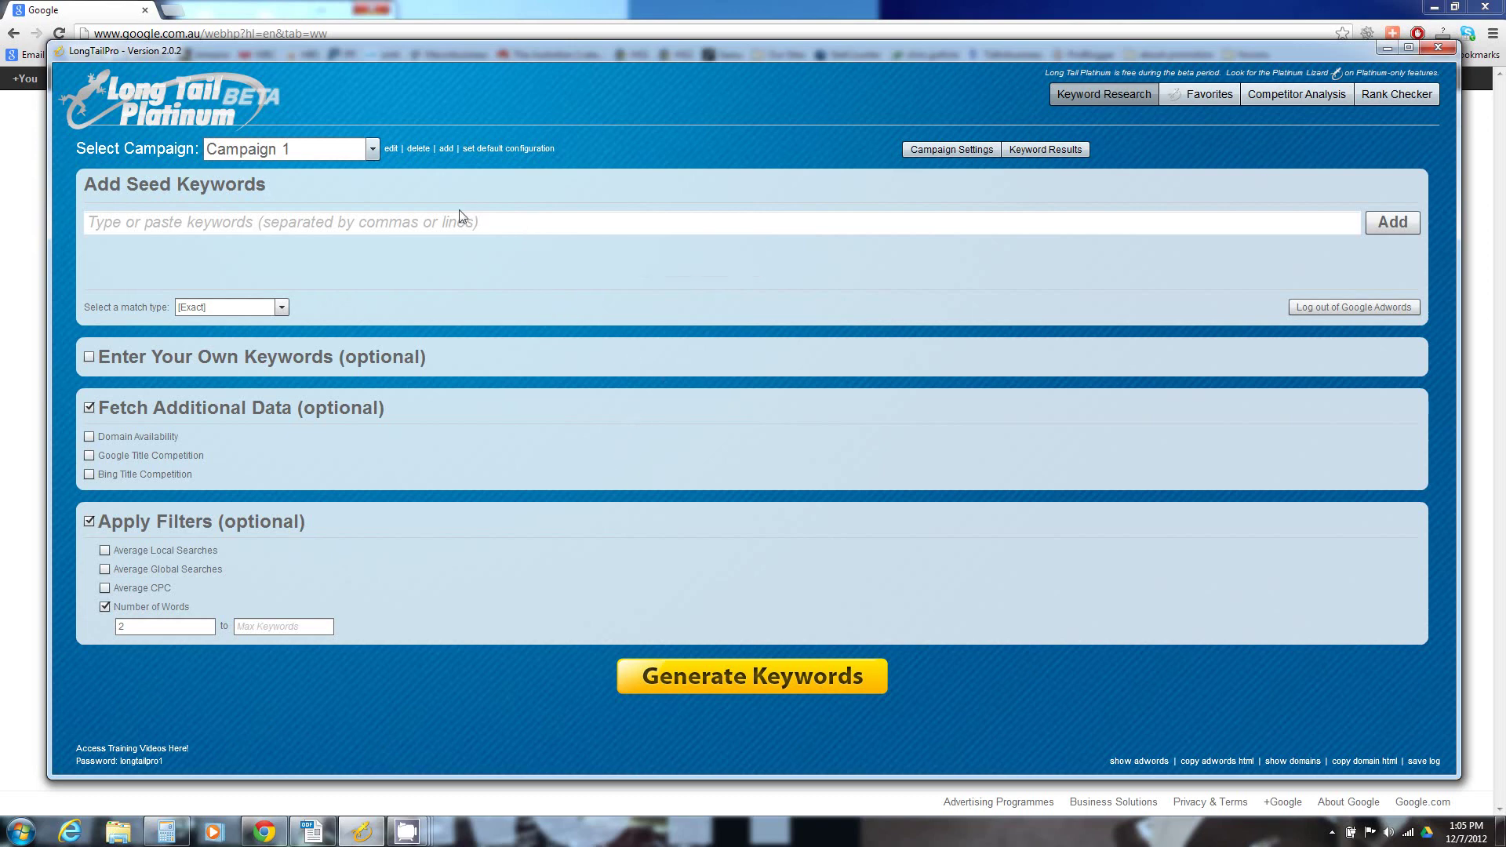
Step: Edit Campaign 1's settings, keeping English as the language and Australia as the country, and save the campaign
{"action": "left_click", "coordinate": [373, 150]}
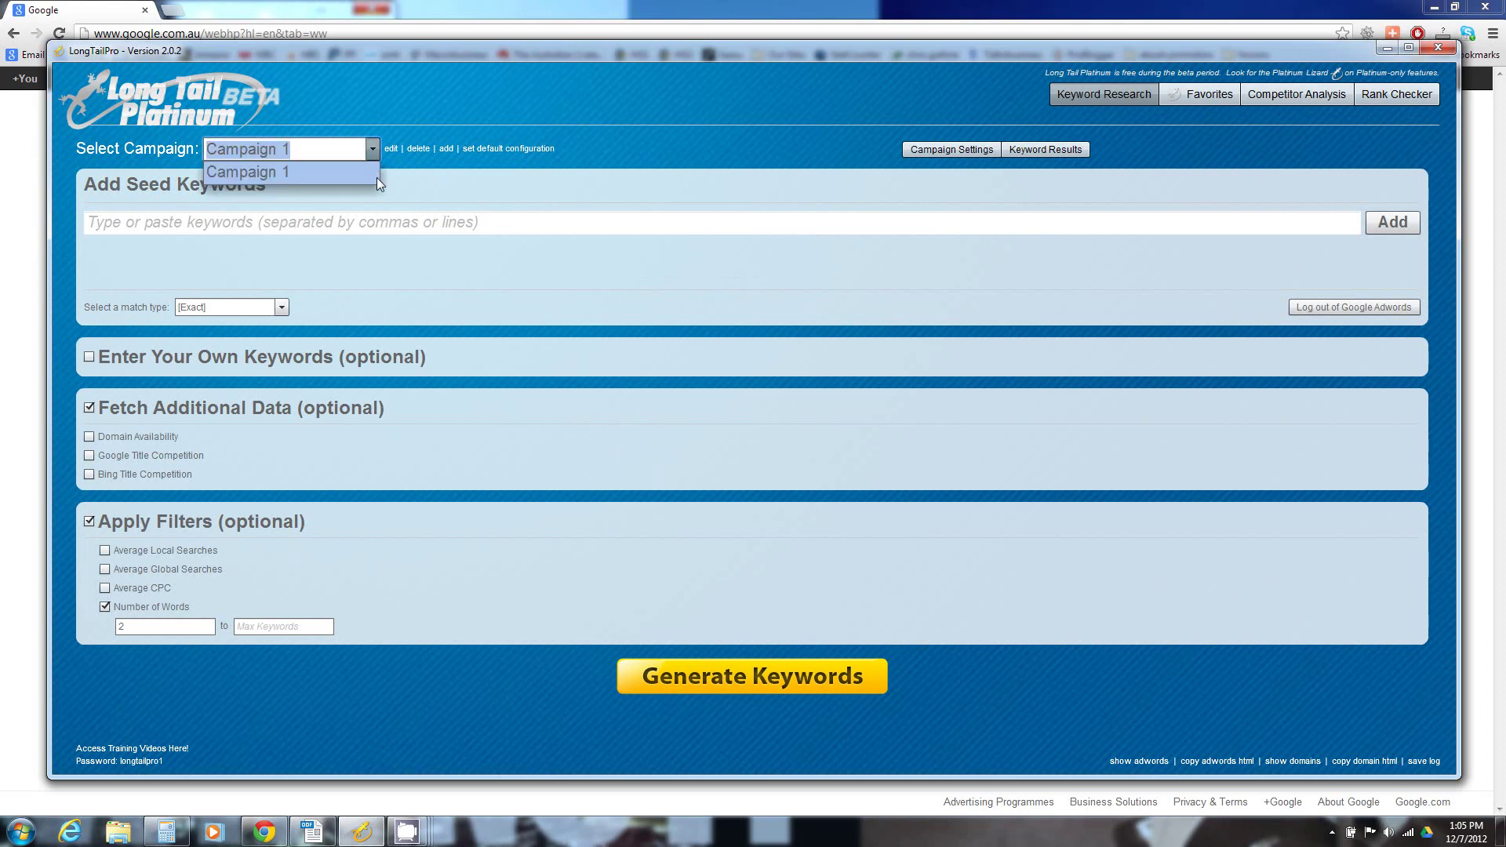
{"action": "left_click", "coordinate": [655, 149]}
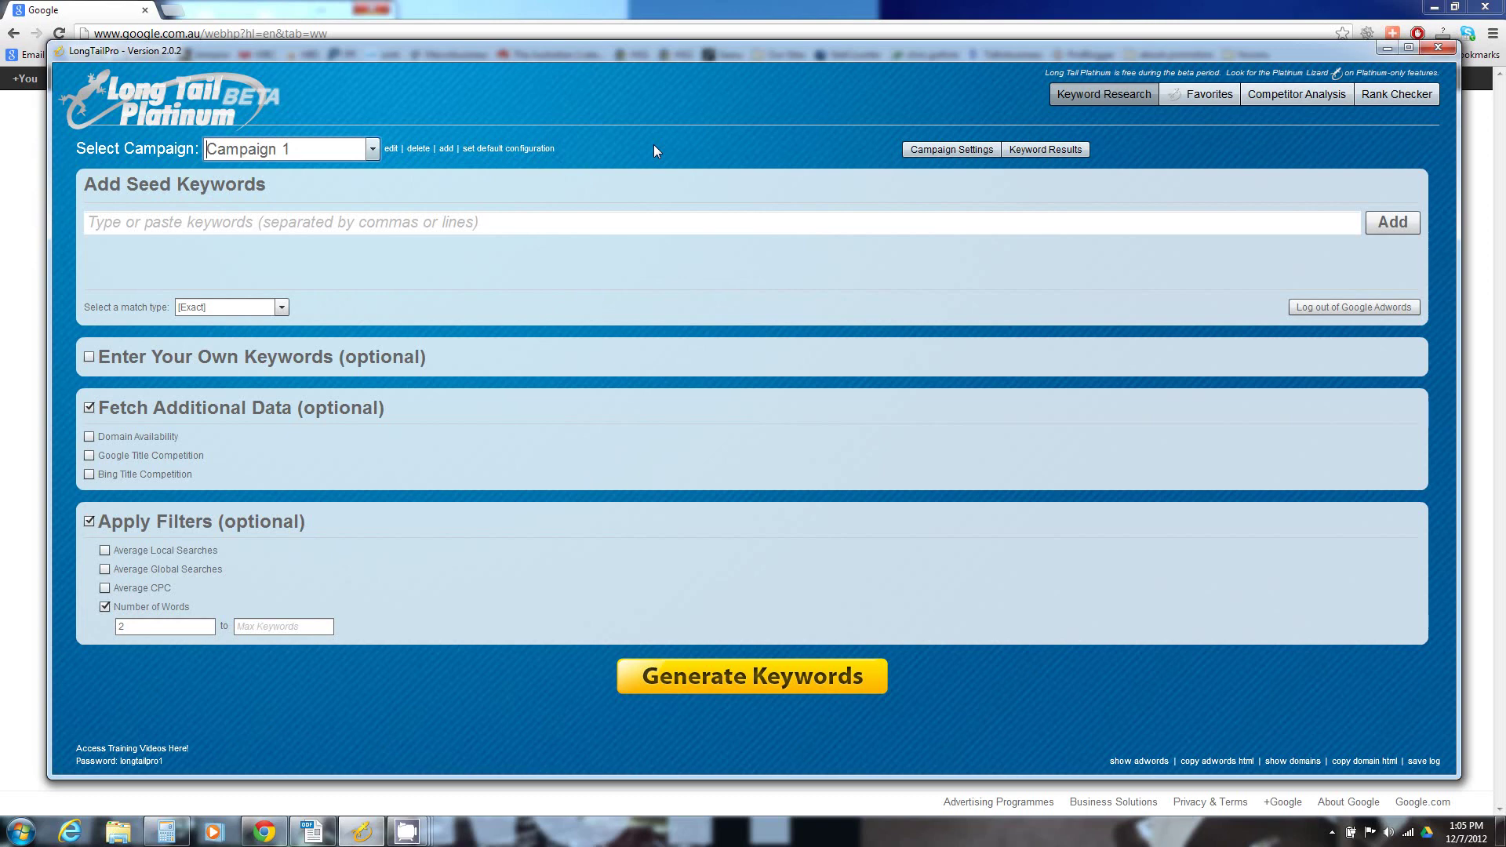
{"action": "left_click", "coordinate": [391, 149]}
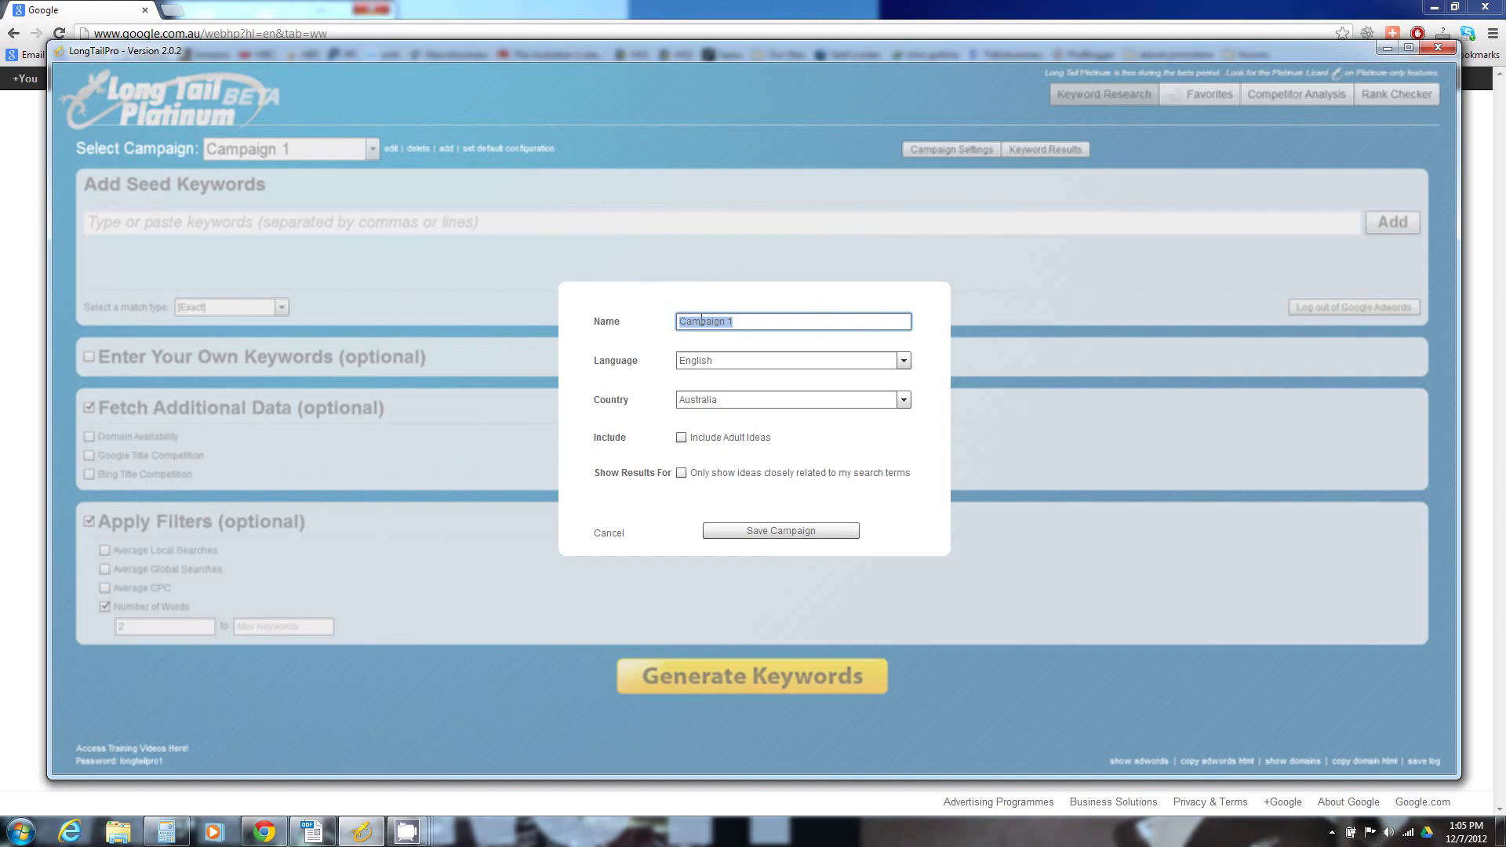
{"action": "left_click", "coordinate": [903, 400]}
{"action": "mouse_move", "coordinate": [905, 431]}
{"action": "left_mouse_down"}
{"action": "mouse_move", "coordinate": [905, 487]}
{"action": "mouse_move", "coordinate": [906, 426]}
{"action": "left_mouse_up"}
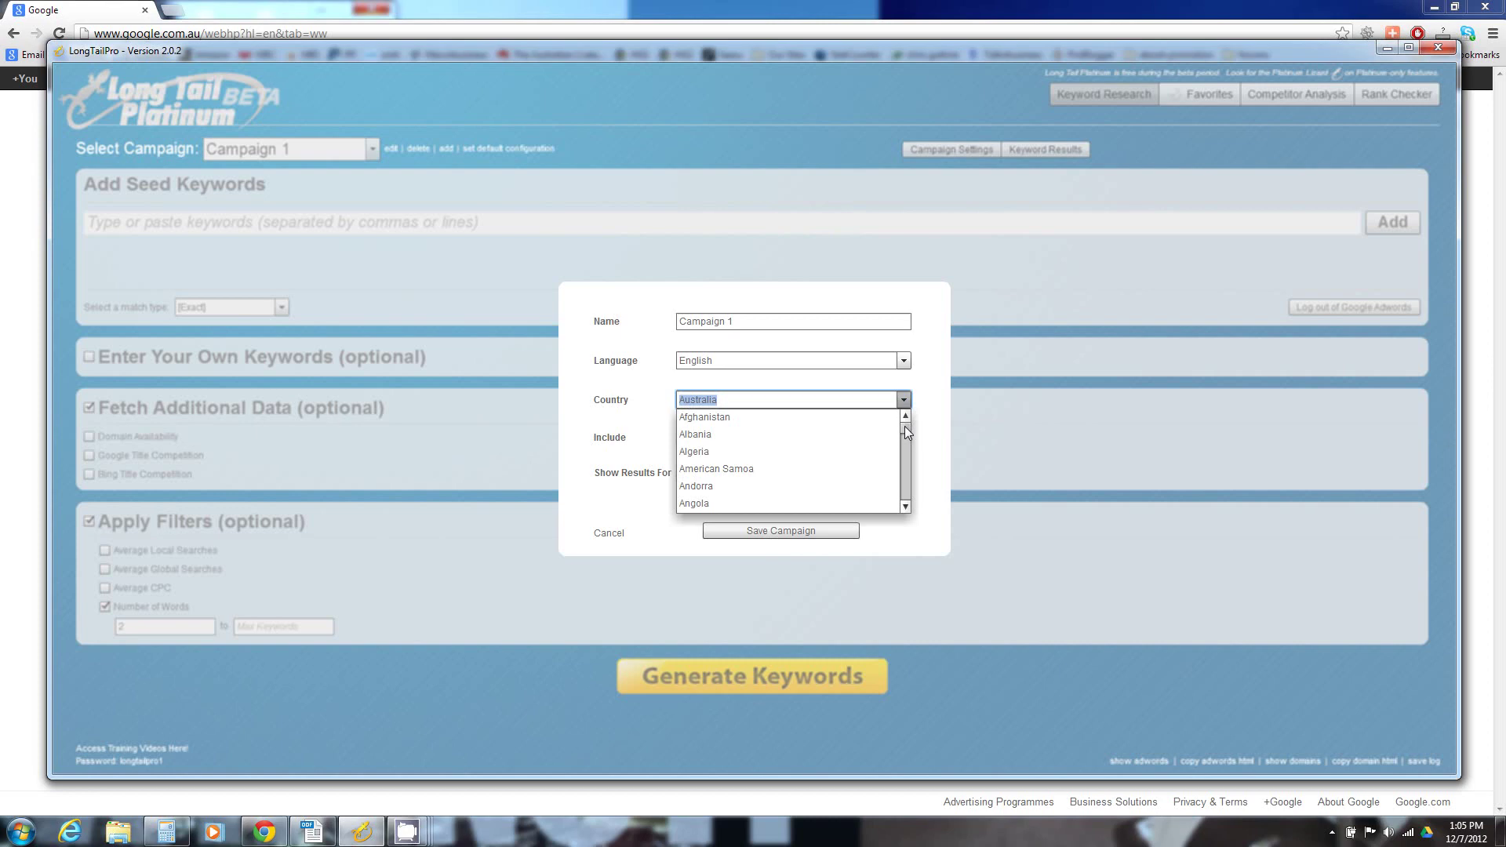
{"action": "left_click", "coordinate": [904, 400]}
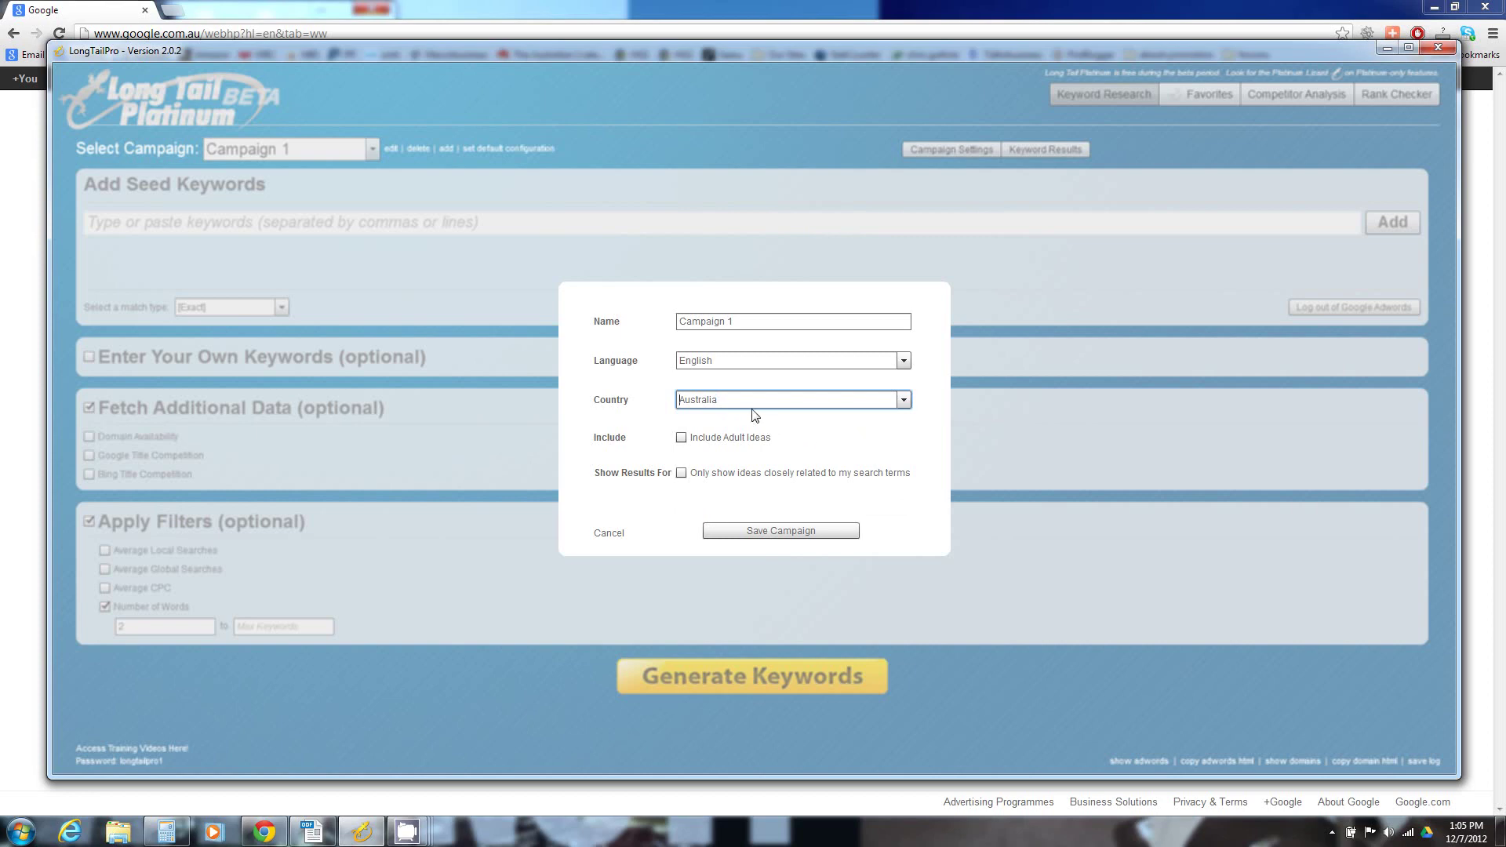
{"action": "left_click", "coordinate": [783, 532]}
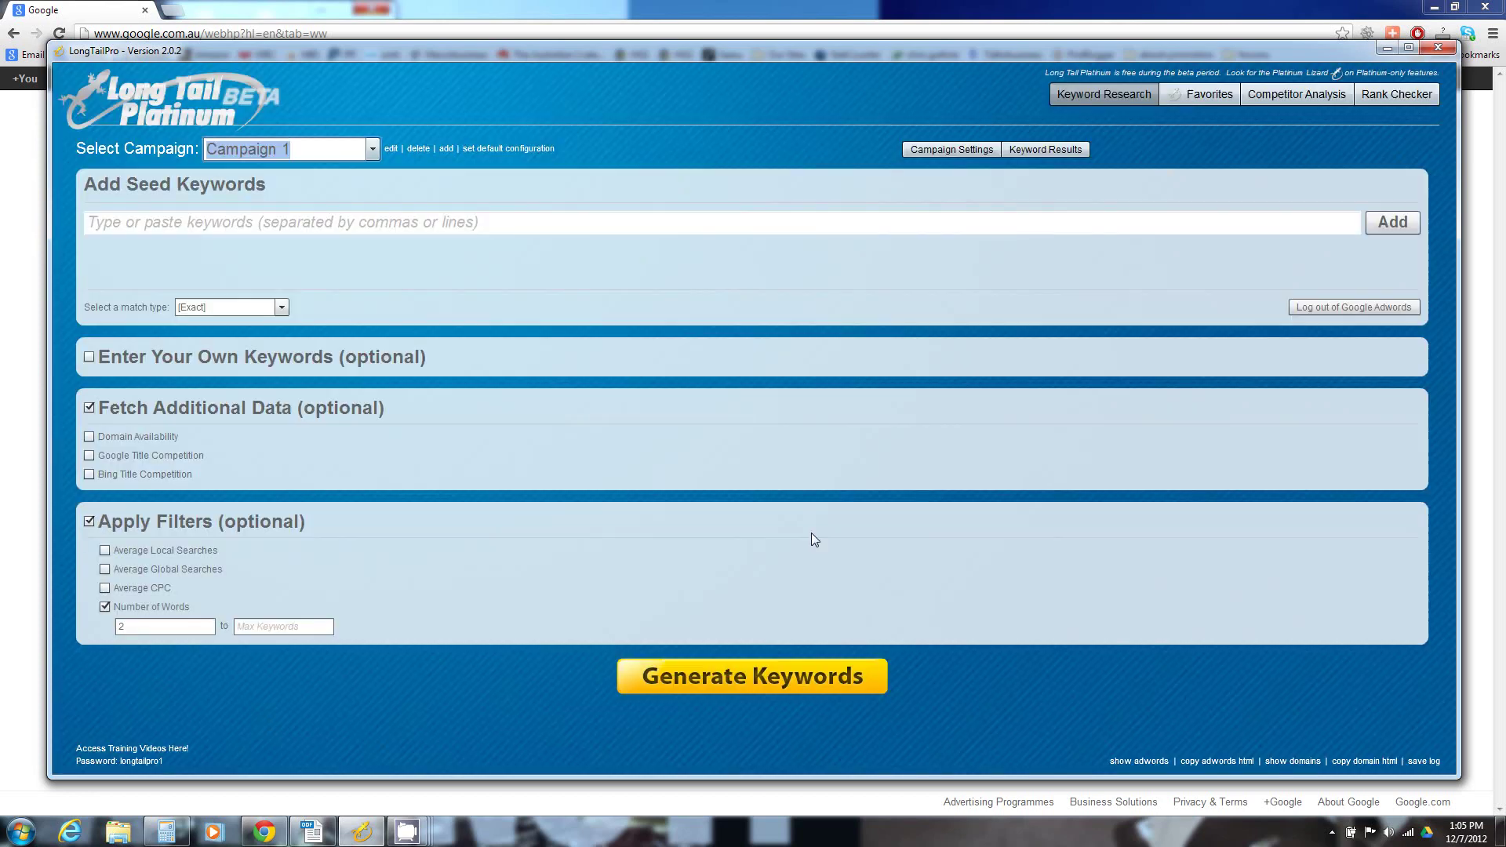
Step: Add "door handles" and "cupboard door handles" as seed keywords
{"action": "left_click", "coordinate": [515, 227]}
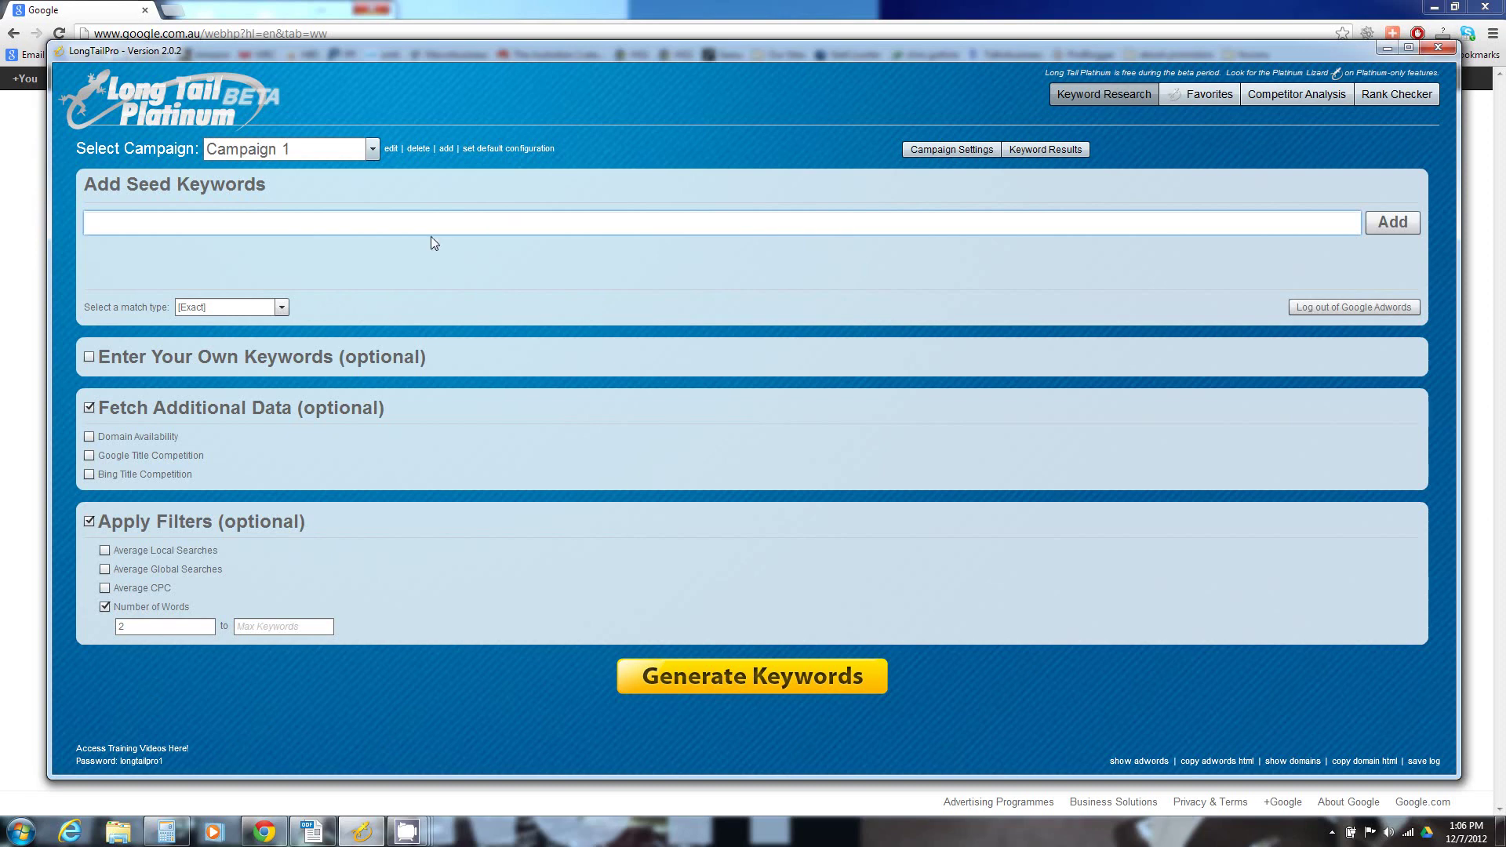
{"action": "type", "text": "door handles"}
{"action": "key", "text": "Return"}
{"action": "type", "text": "cupboard"}
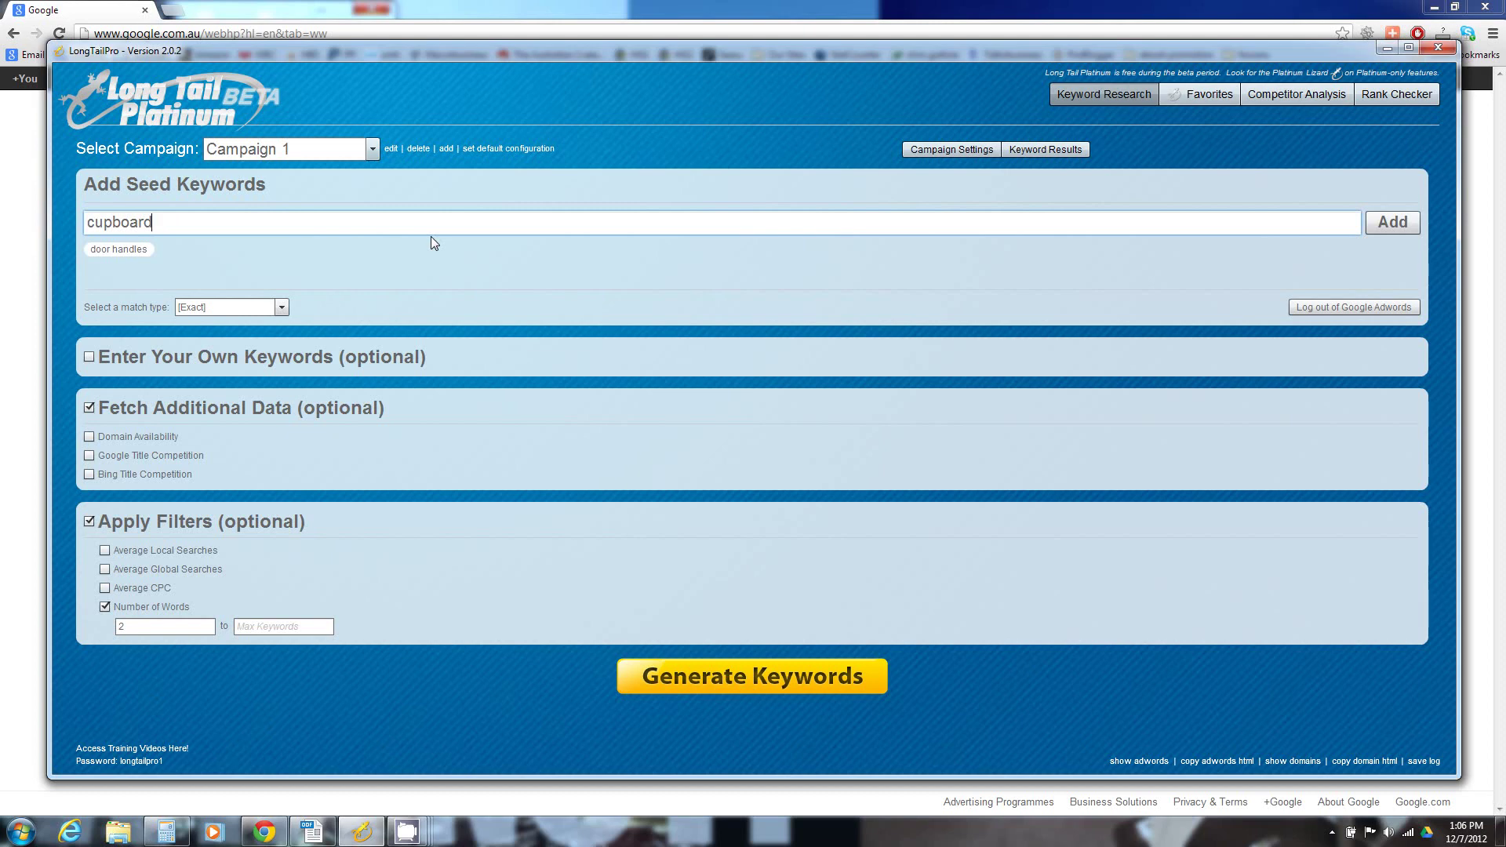
{"action": "type", "text": " door handles"}
{"action": "key", "text": "Return"}
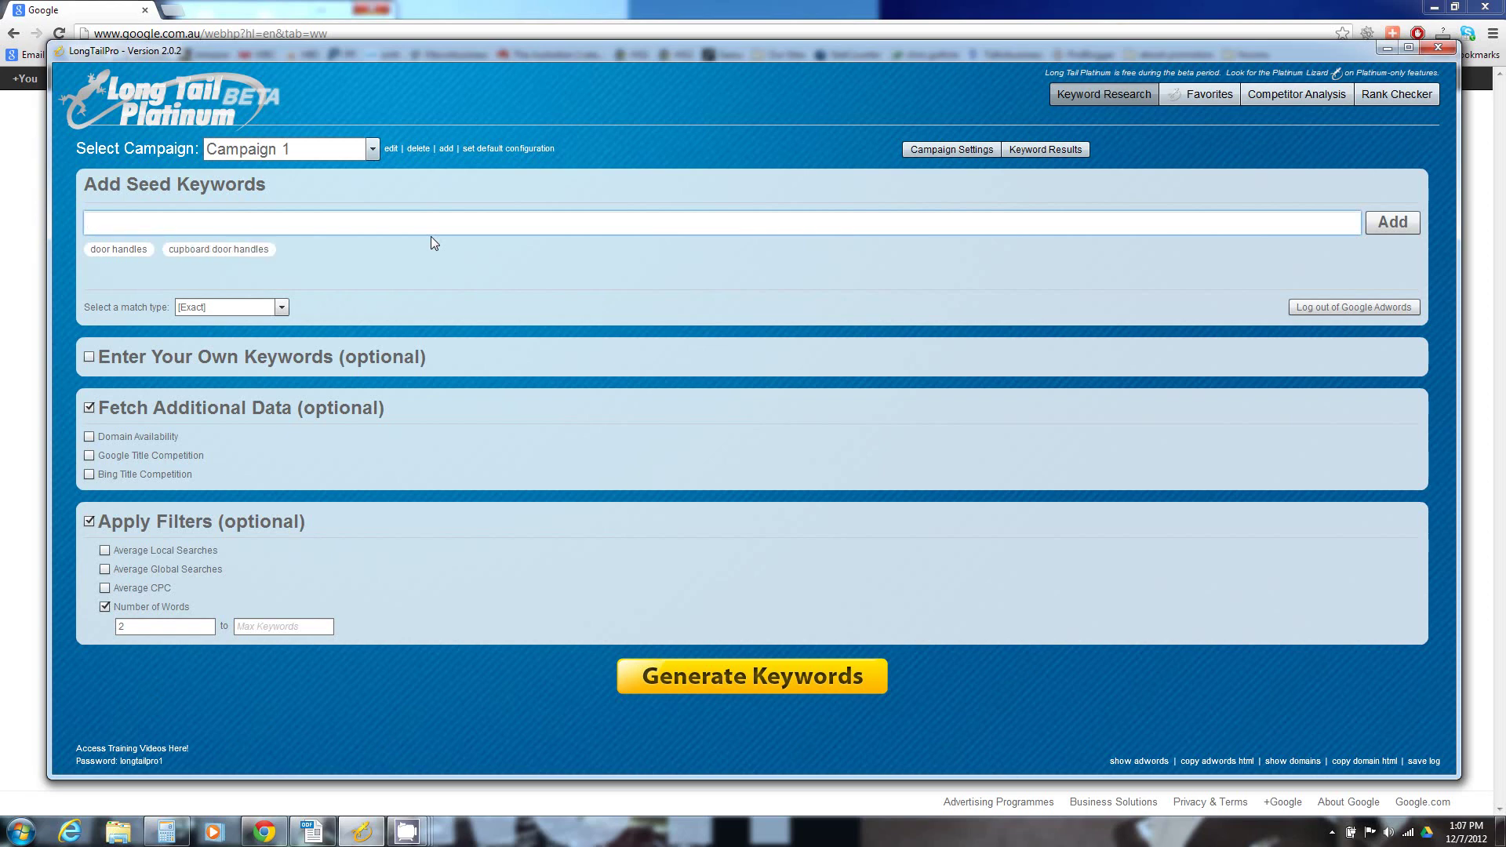
Step: Add "cabinet handles", "kitchen handles" and "door knobs" to the seed keywords
{"action": "type", "text": "cabinet handles"}
{"action": "key", "text": "Return"}
{"action": "type", "text": "kitchen"}
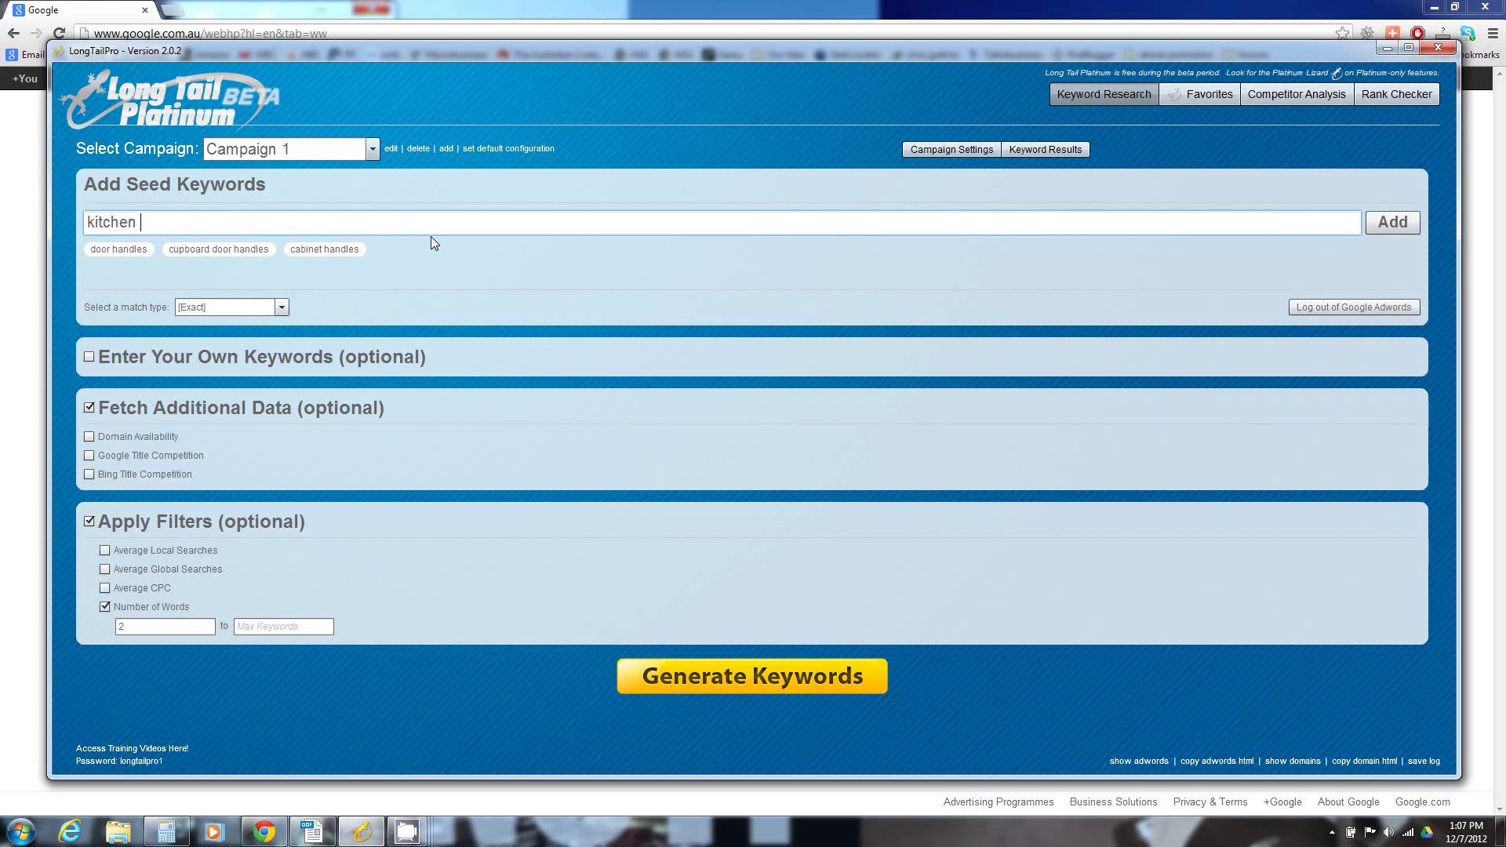
{"action": "type", "text": " handles"}
{"action": "key", "text": "Return"}
{"action": "type", "text": "door knobs"}
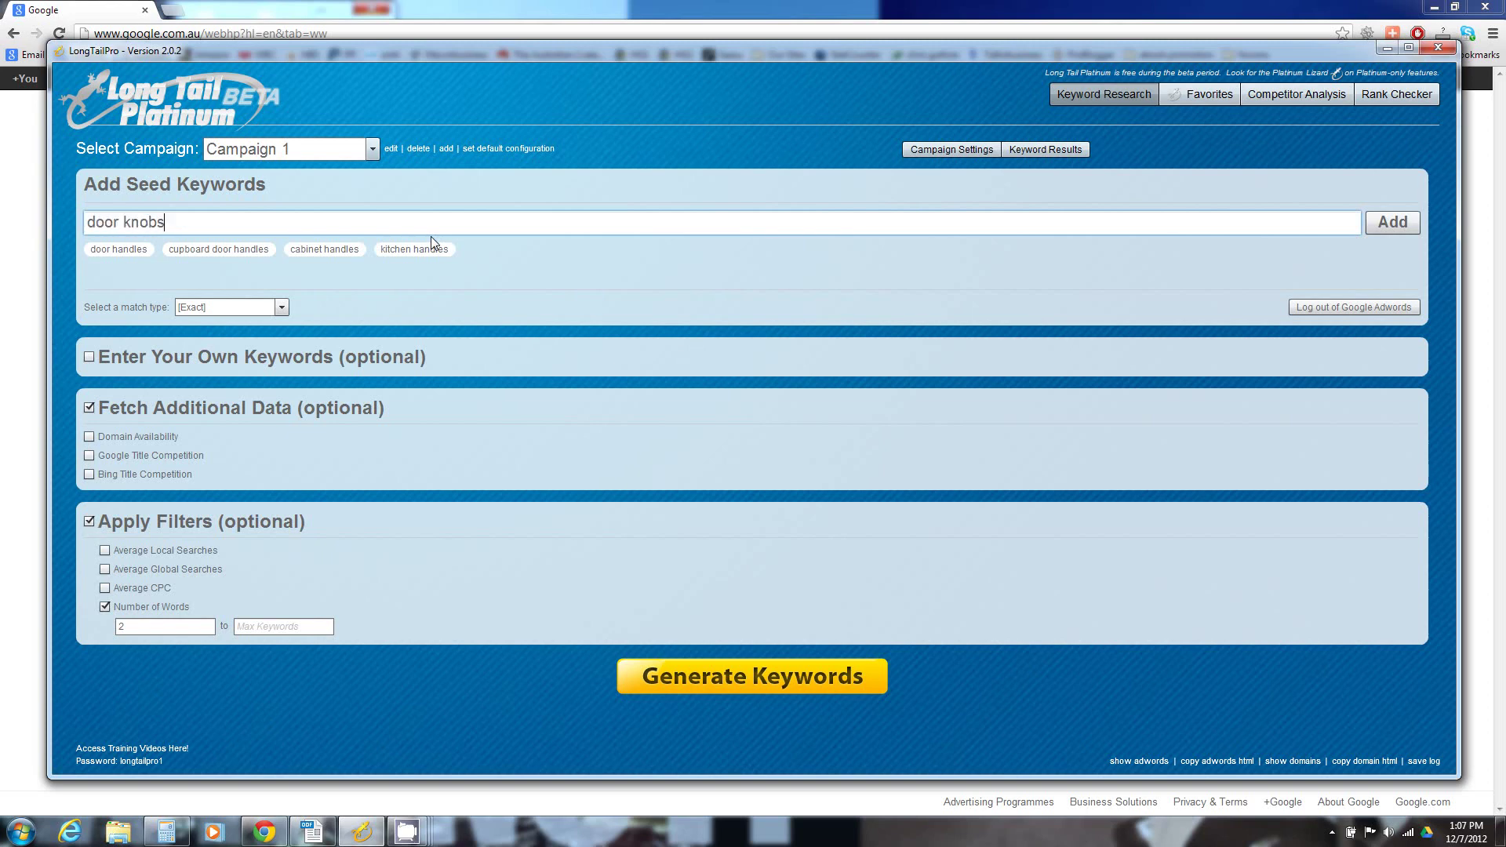
{"action": "key", "text": "Return"}
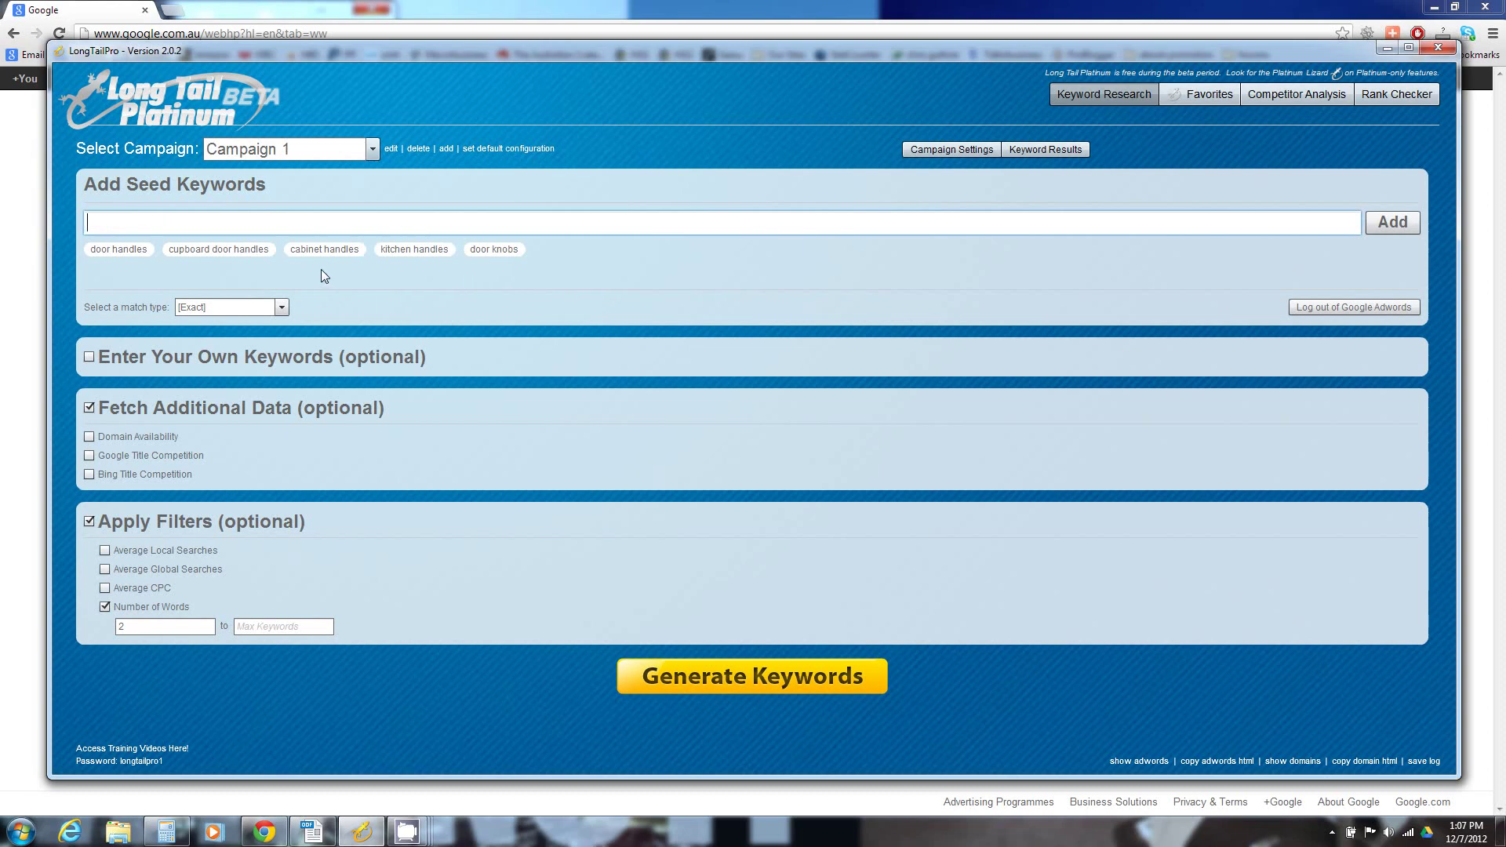
{"action": "left_click", "coordinate": [280, 307]}
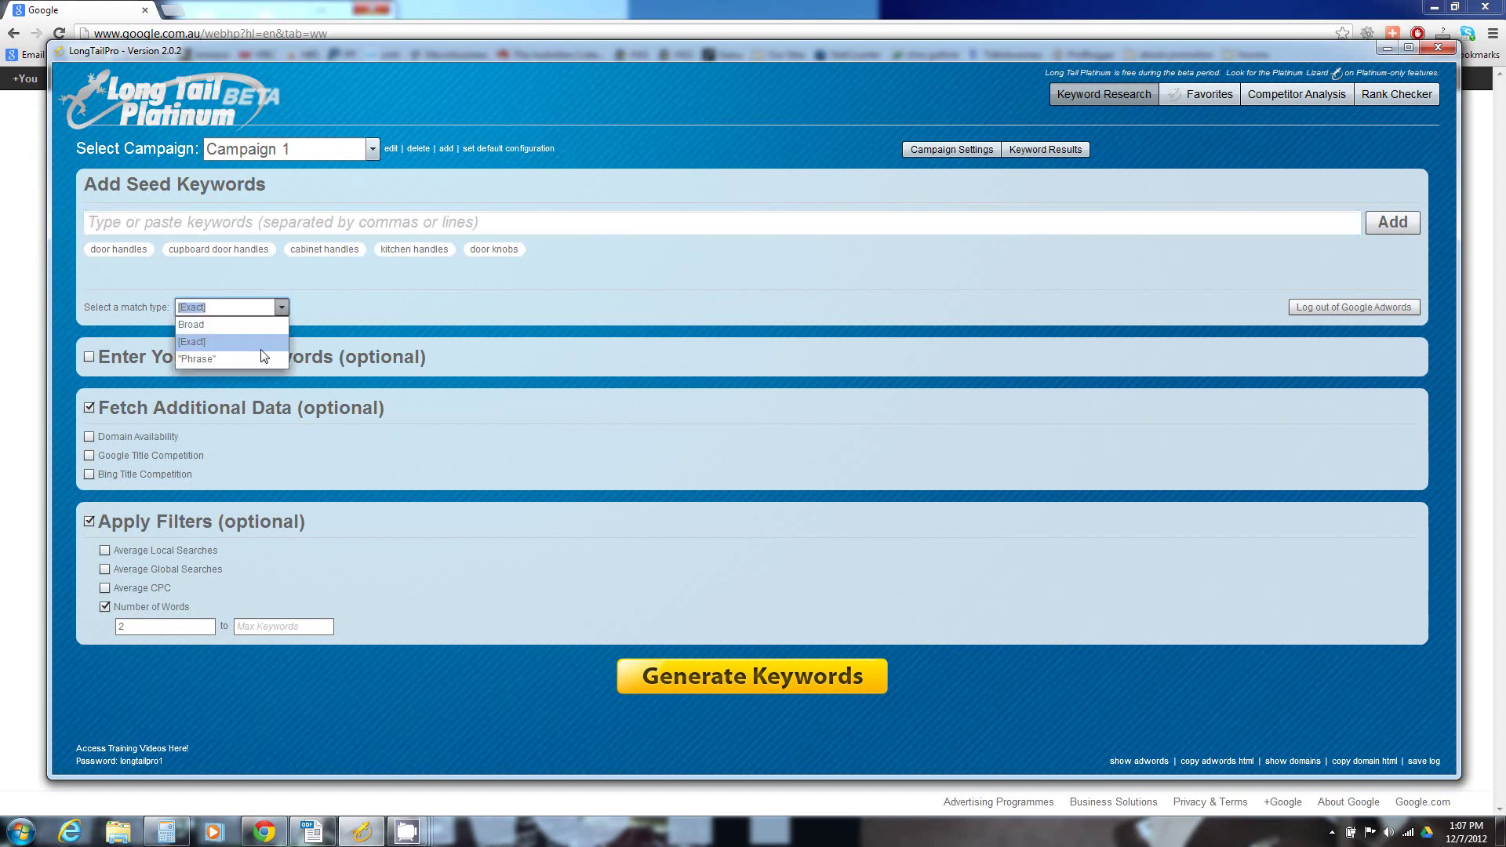
{"action": "left_click", "coordinate": [319, 308]}
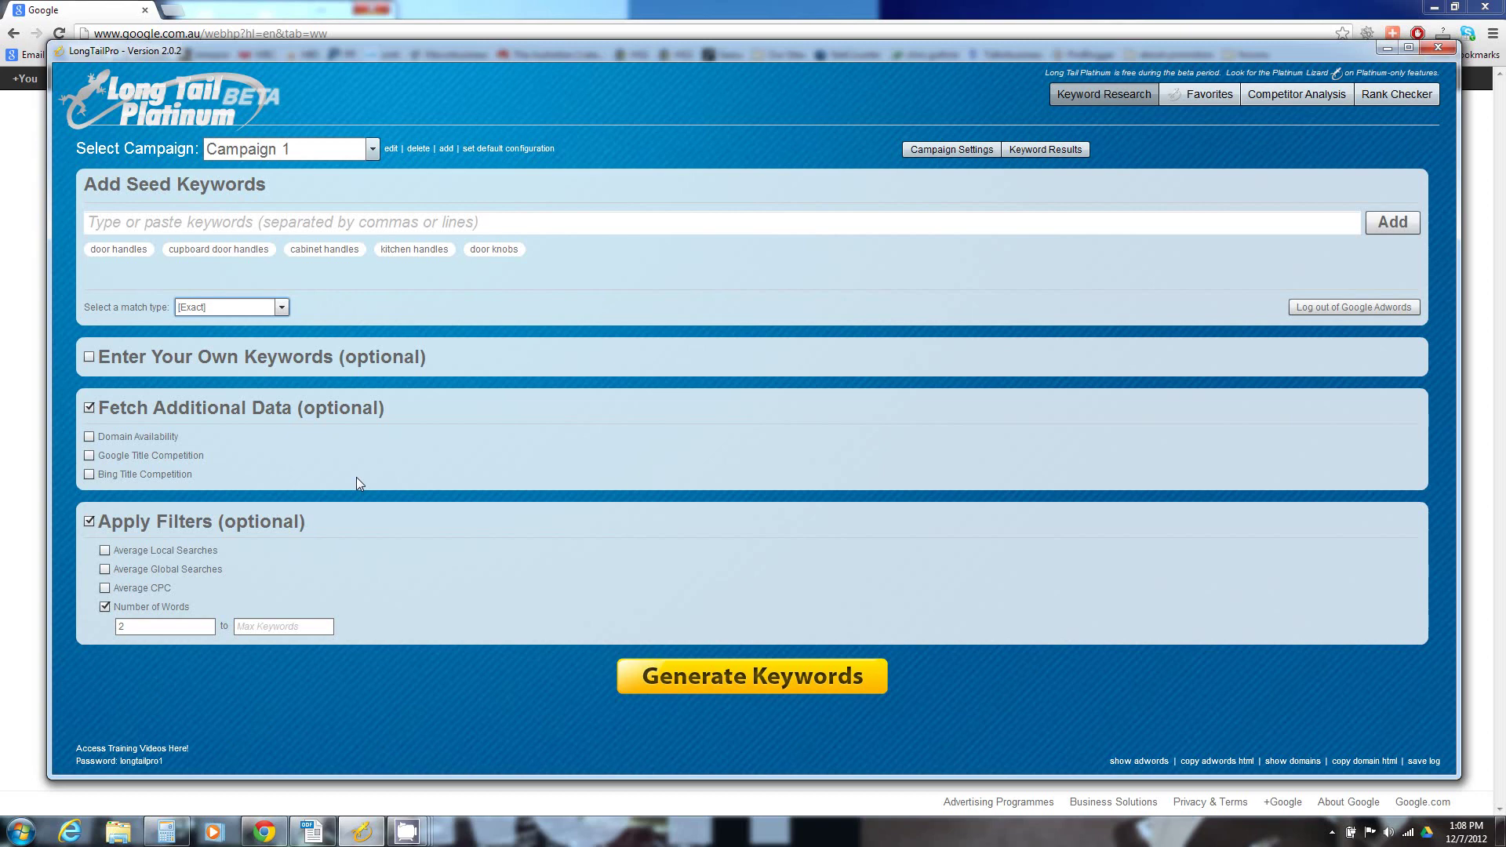
{"action": "left_click", "coordinate": [164, 551]}
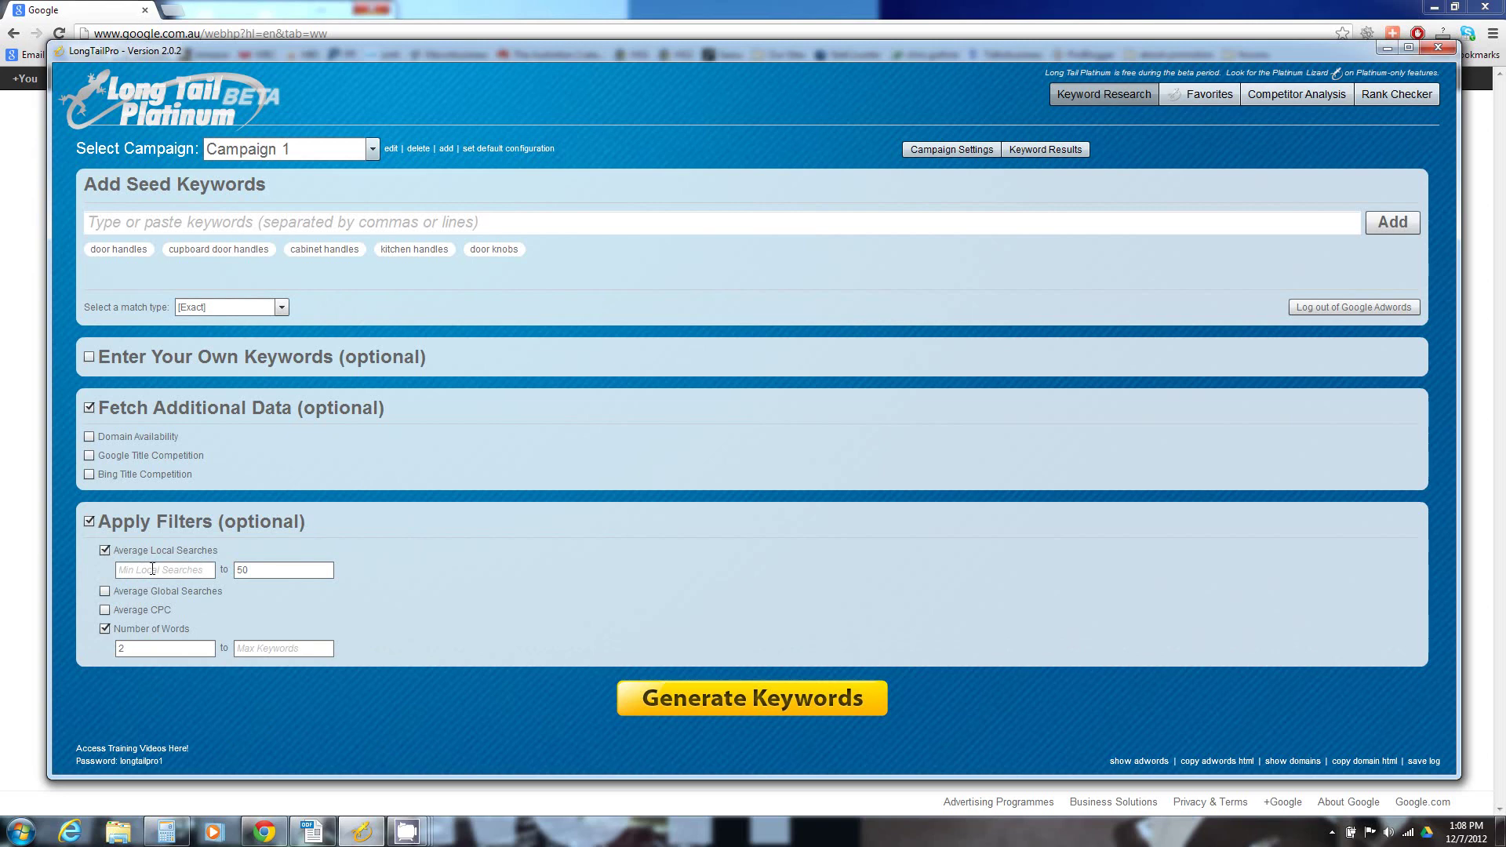
{"action": "left_click", "coordinate": [272, 569]}
{"action": "left_click", "coordinate": [105, 550]}
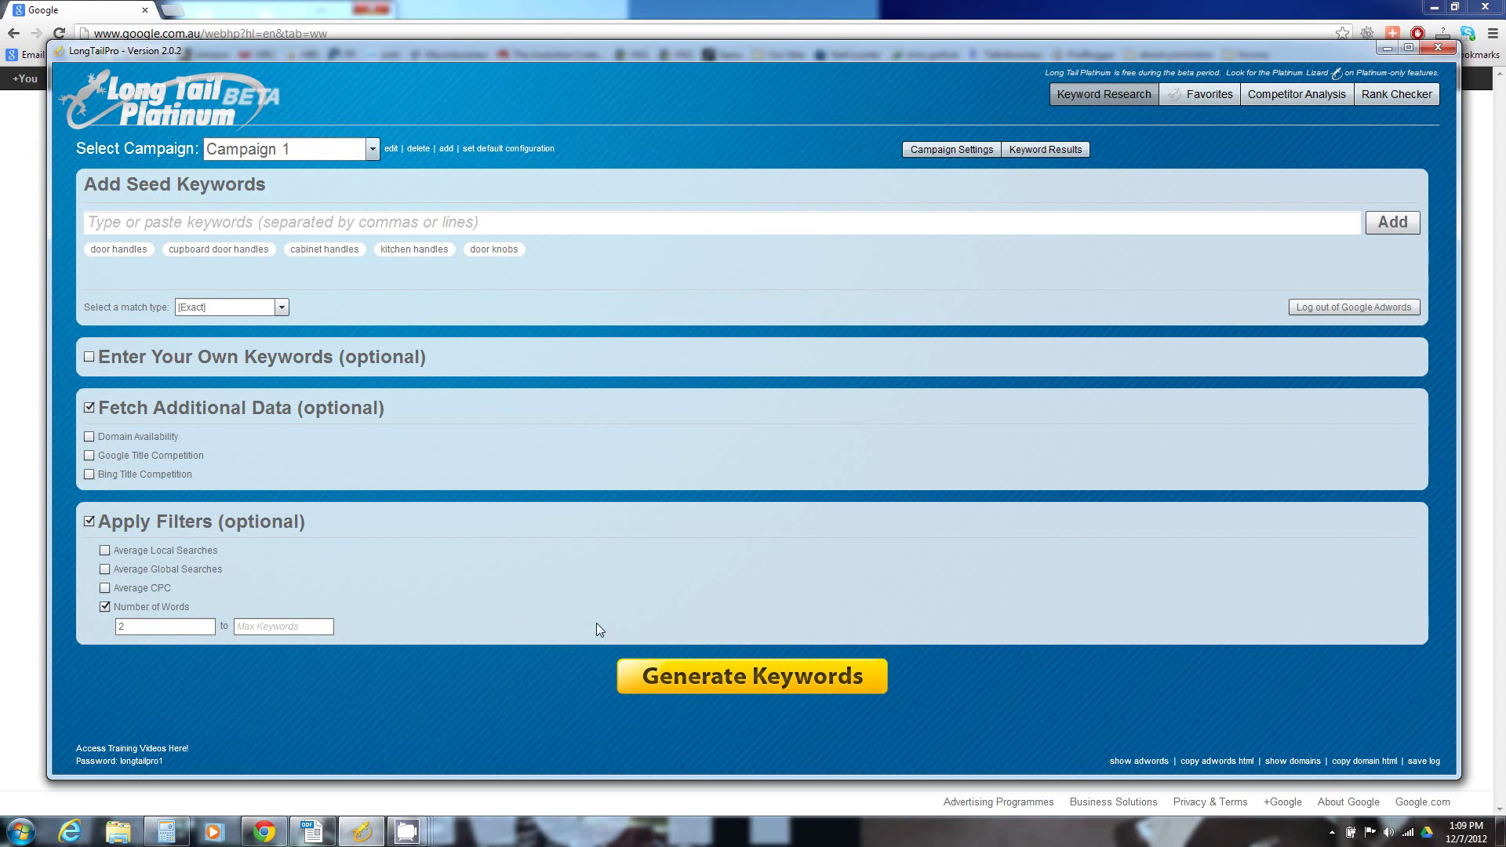
Step: Generate keywords from the seed keywords and calculate the average keyword competitiveness for [door handles perth]
{"action": "left_click", "coordinate": [802, 684]}
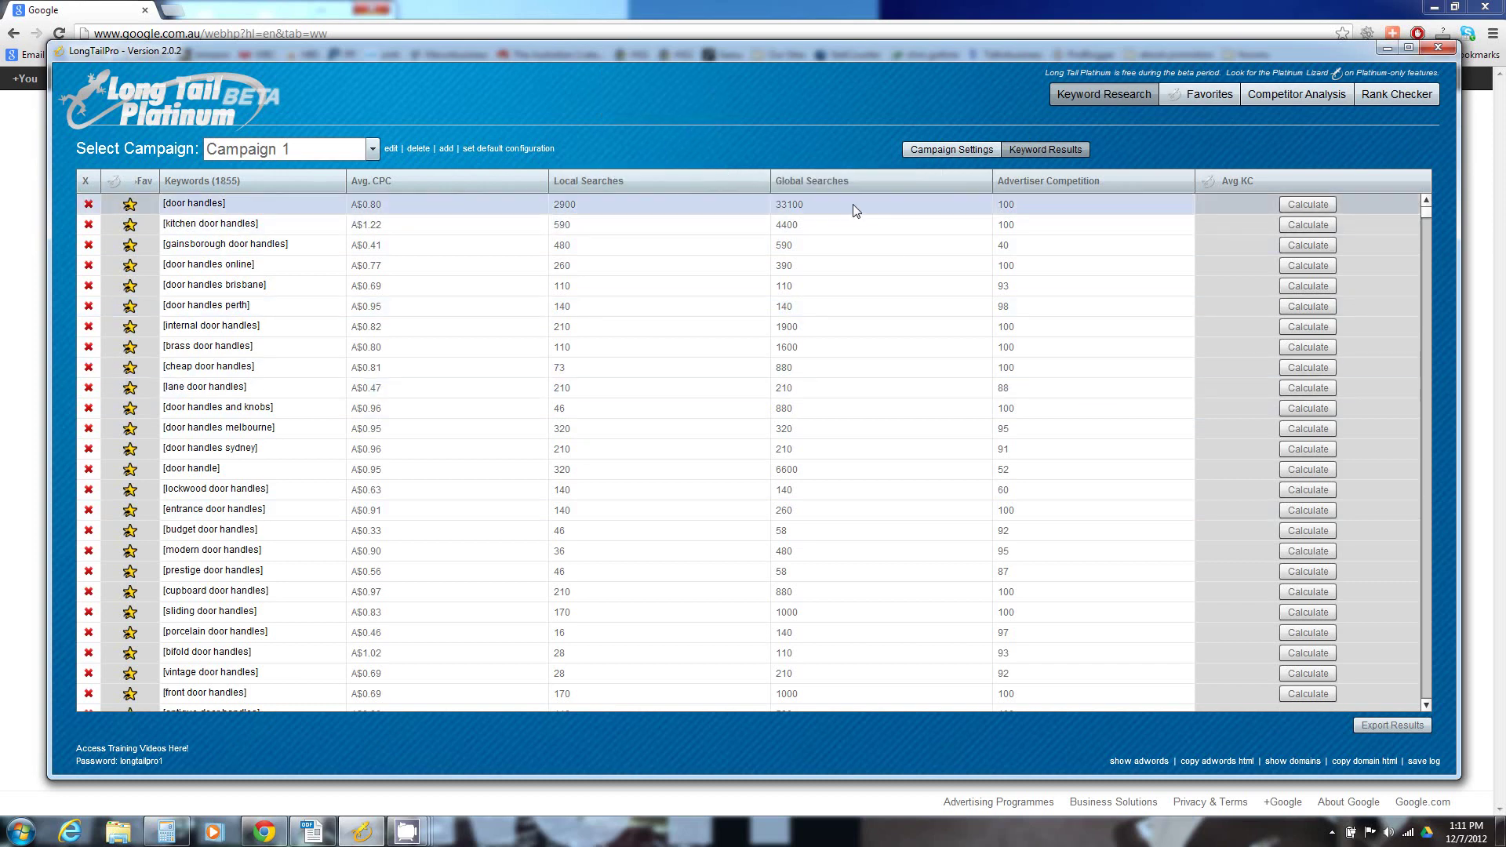
{"action": "left_click", "coordinate": [1311, 306]}
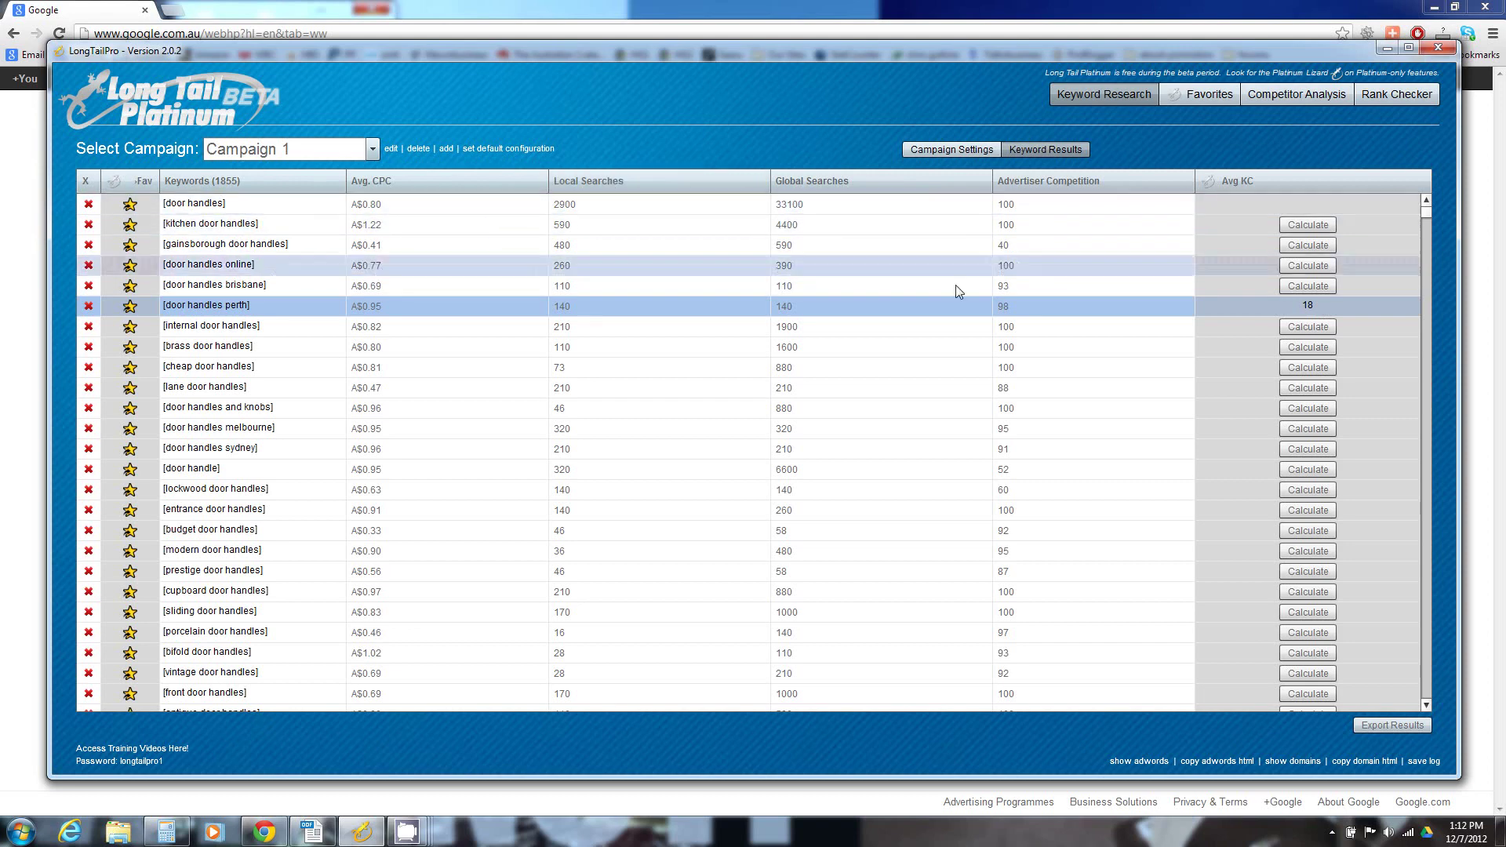
Step: Sort the keyword results by local searches in descending order
{"action": "scroll", "coordinate": [1294, 440], "scroll_direction": "down", "scroll_amount": 1}
{"action": "scroll", "coordinate": [1294, 442], "scroll_direction": "down", "scroll_amount": 4}
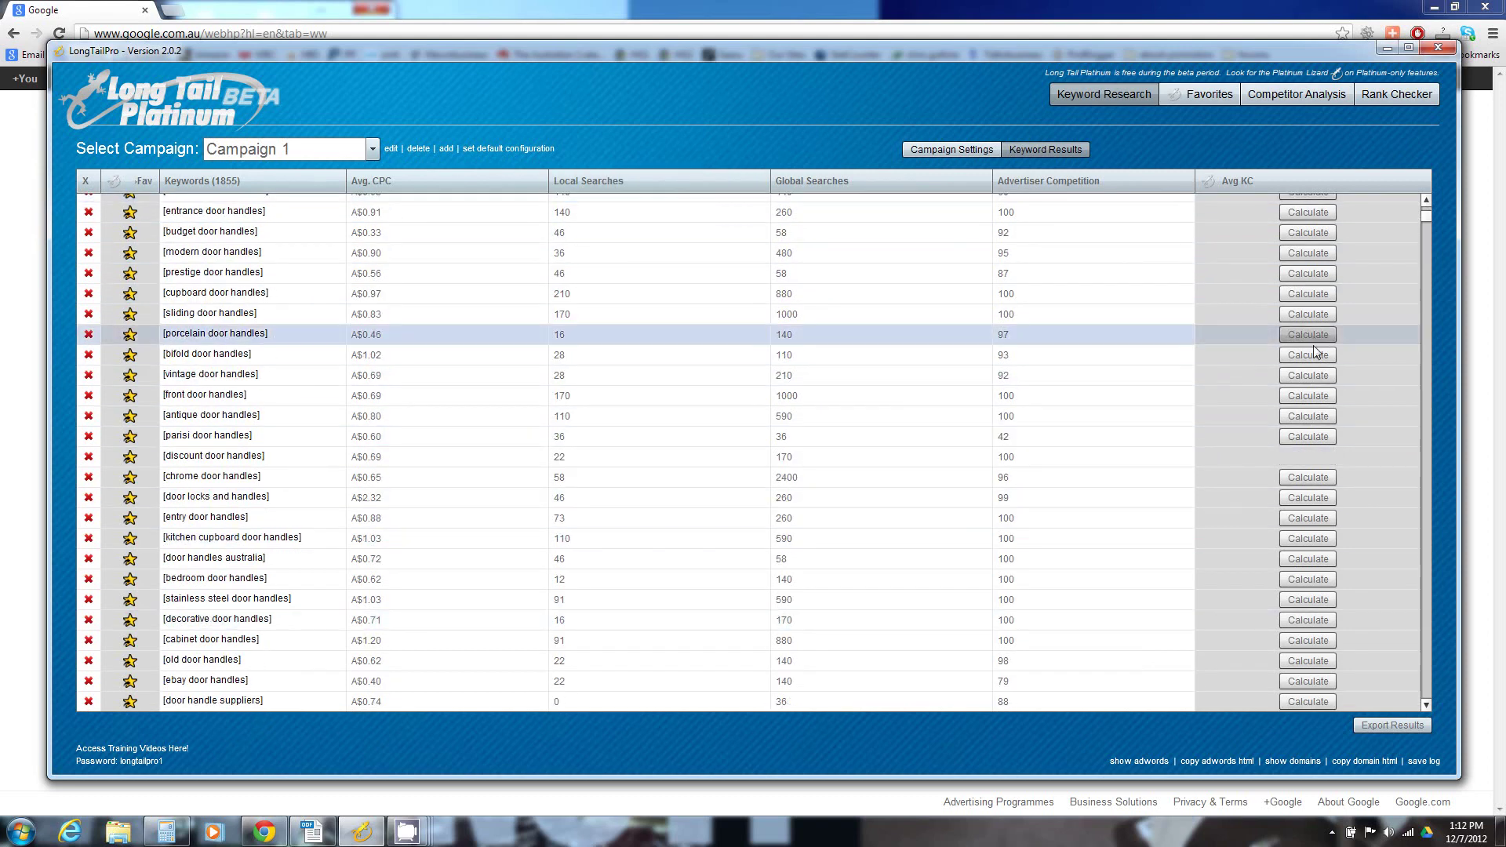
{"action": "scroll", "coordinate": [1118, 390], "scroll_direction": "up", "scroll_amount": 5}
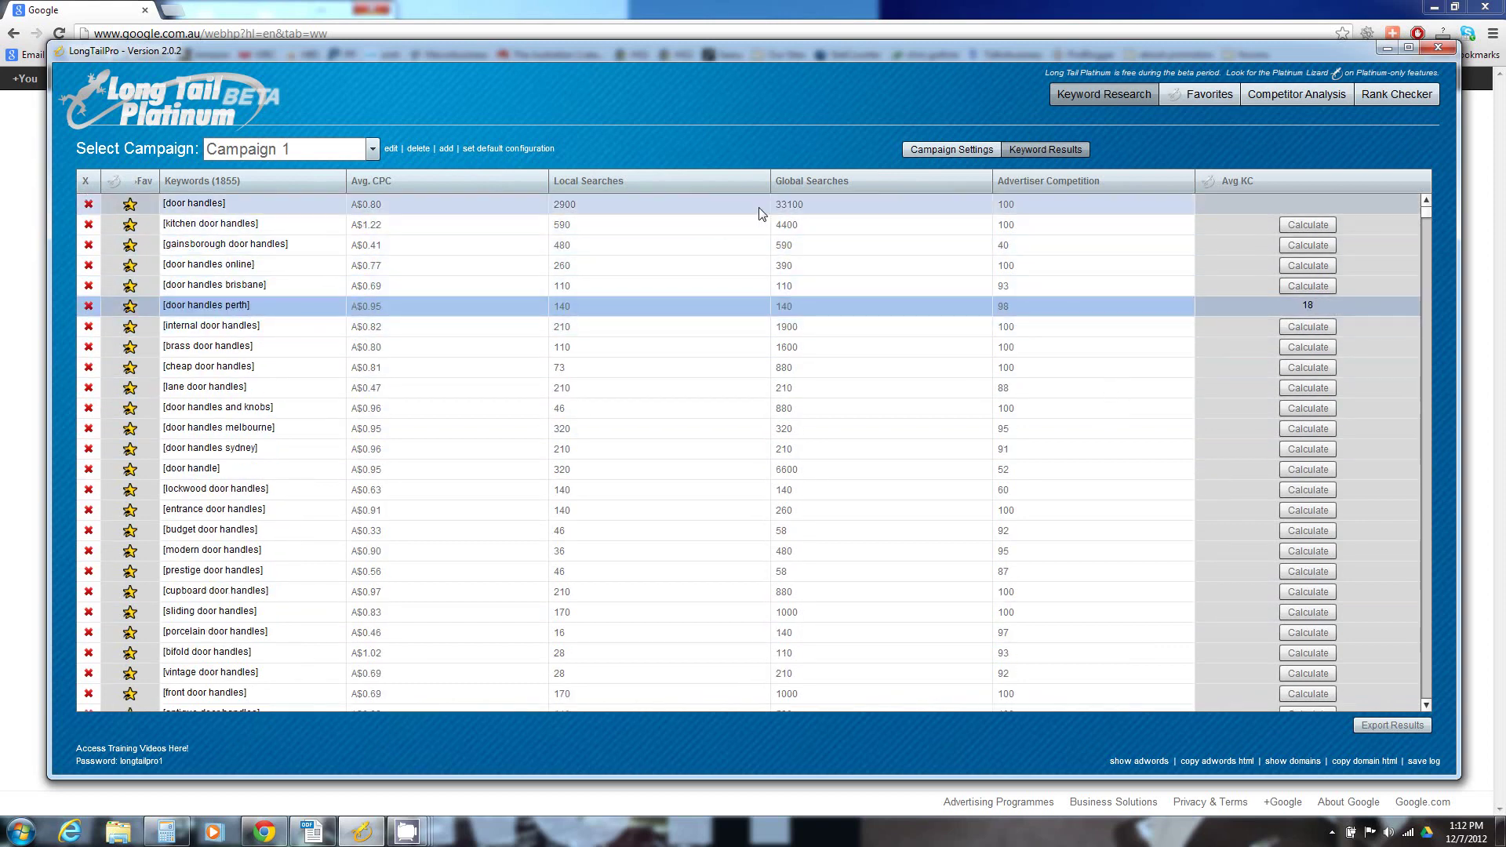
{"action": "left_click", "coordinate": [641, 179]}
{"action": "left_click", "coordinate": [655, 182]}
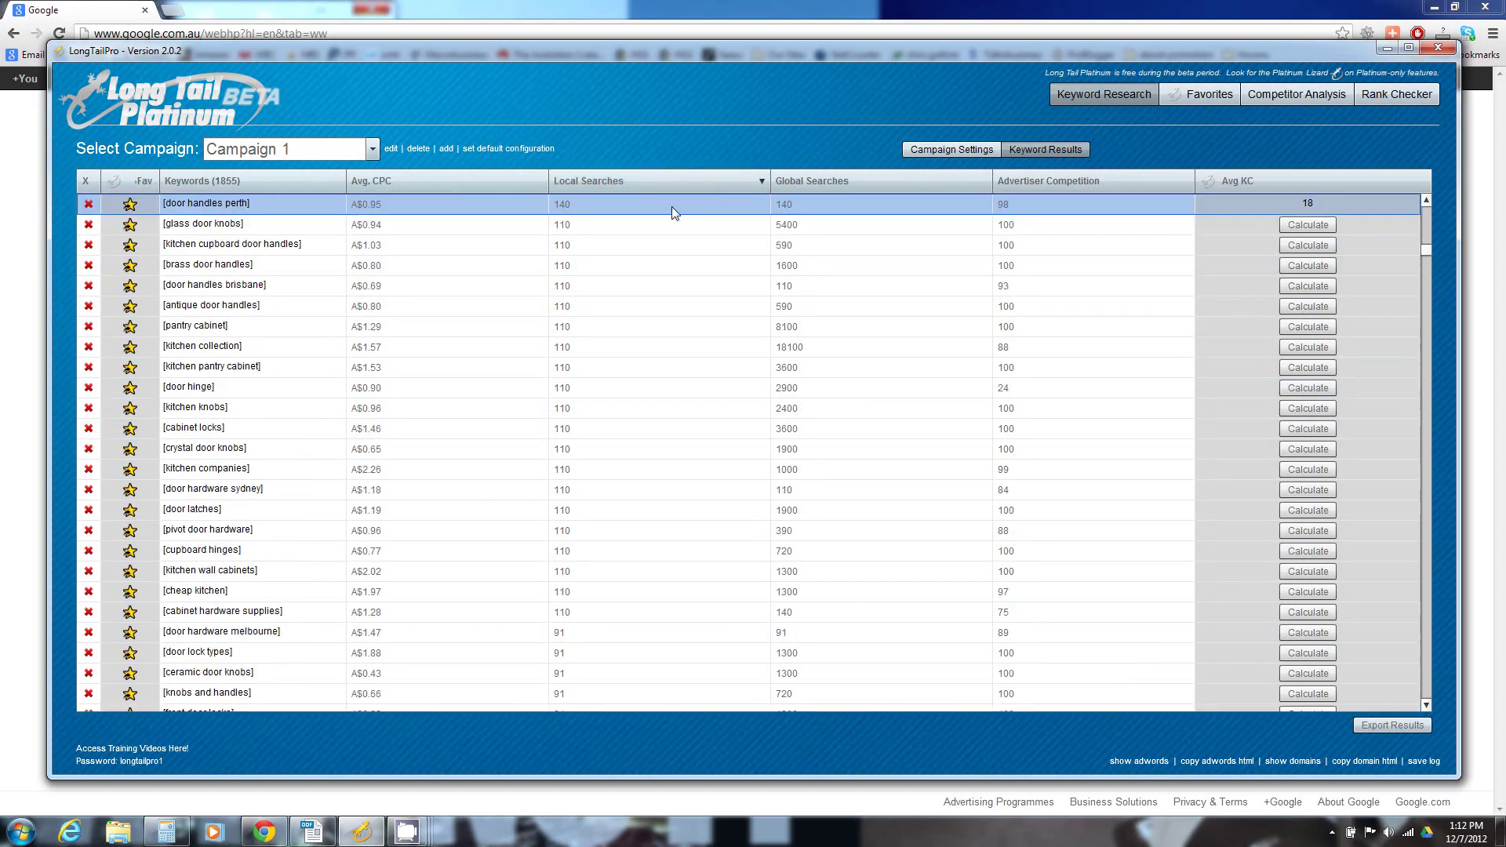
{"action": "scroll", "coordinate": [712, 355], "scroll_direction": "up", "scroll_amount": 15}
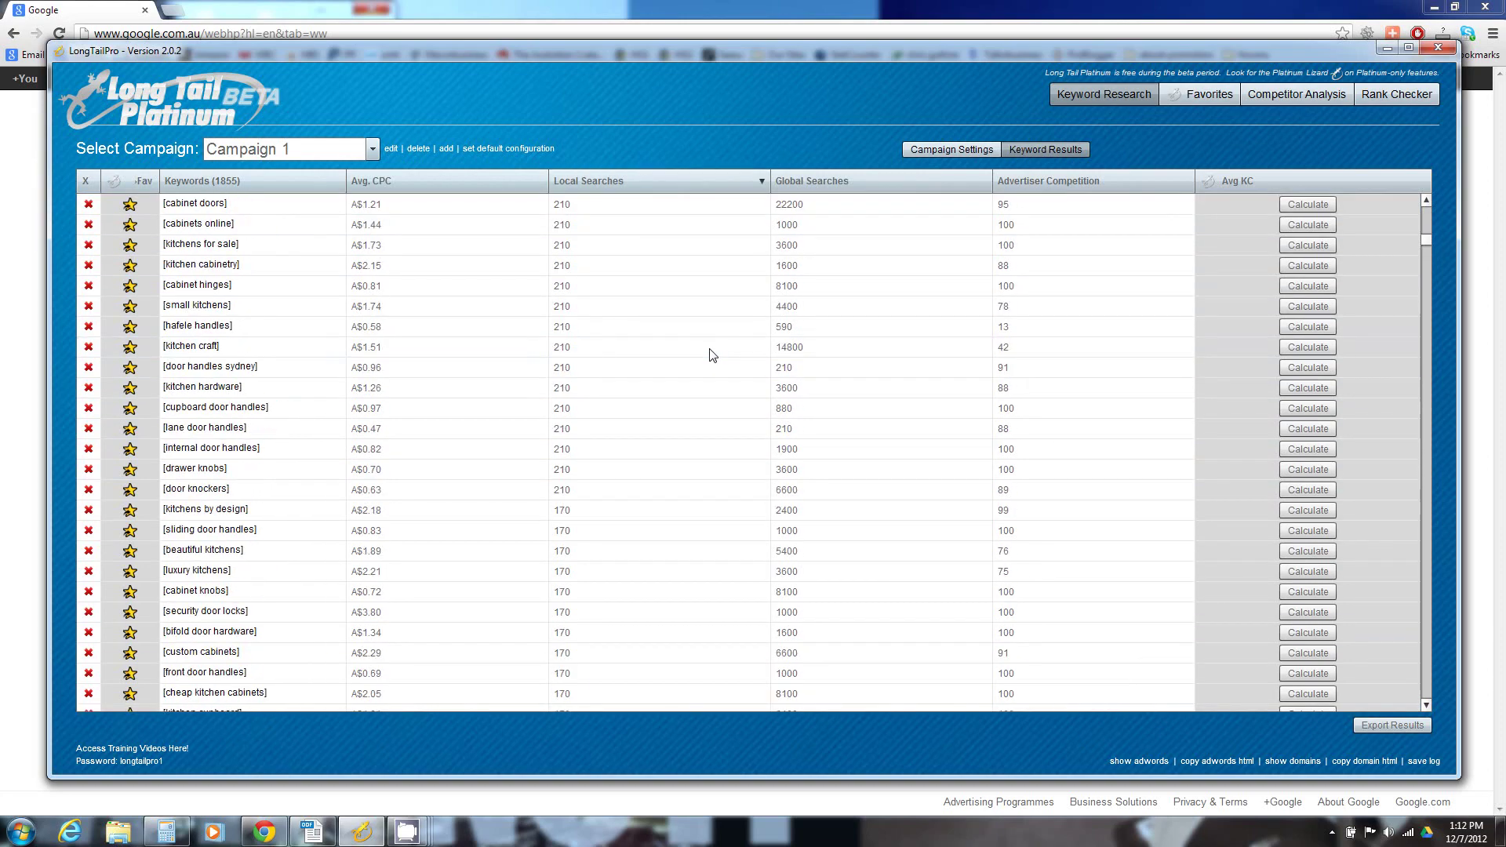
{"action": "scroll", "coordinate": [713, 355], "scroll_direction": "up", "scroll_amount": 10}
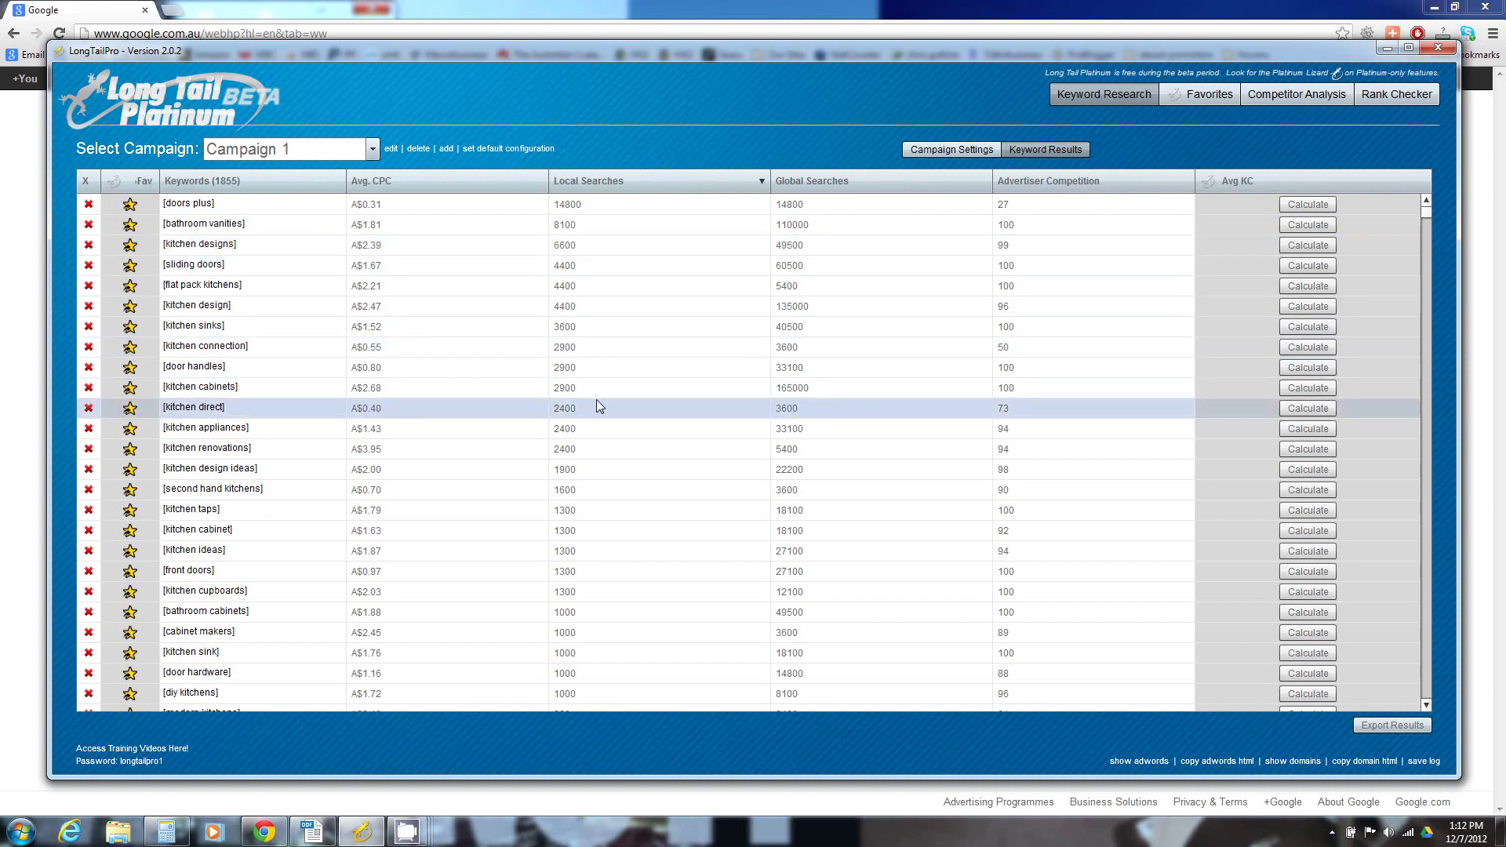
Step: Examine the sorted keyword results, comparing local search volumes from the highest down to the lower-volume keywords
{"action": "scroll", "coordinate": [619, 395], "scroll_direction": "down", "scroll_amount": 2}
{"action": "scroll", "coordinate": [624, 394], "scroll_direction": "down", "scroll_amount": 8}
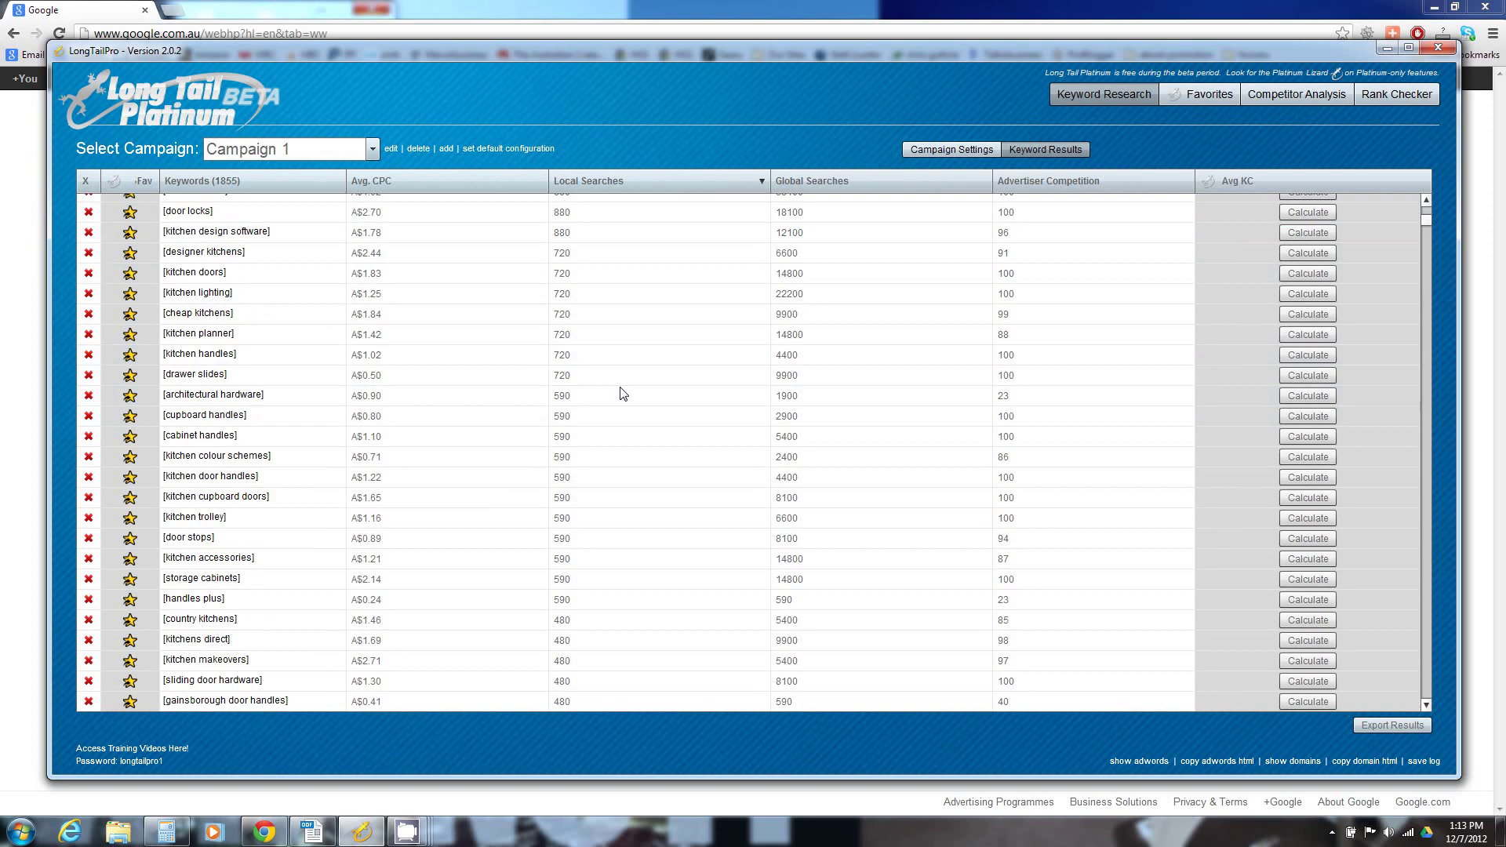
{"action": "scroll", "coordinate": [623, 393], "scroll_direction": "up", "scroll_amount": 10}
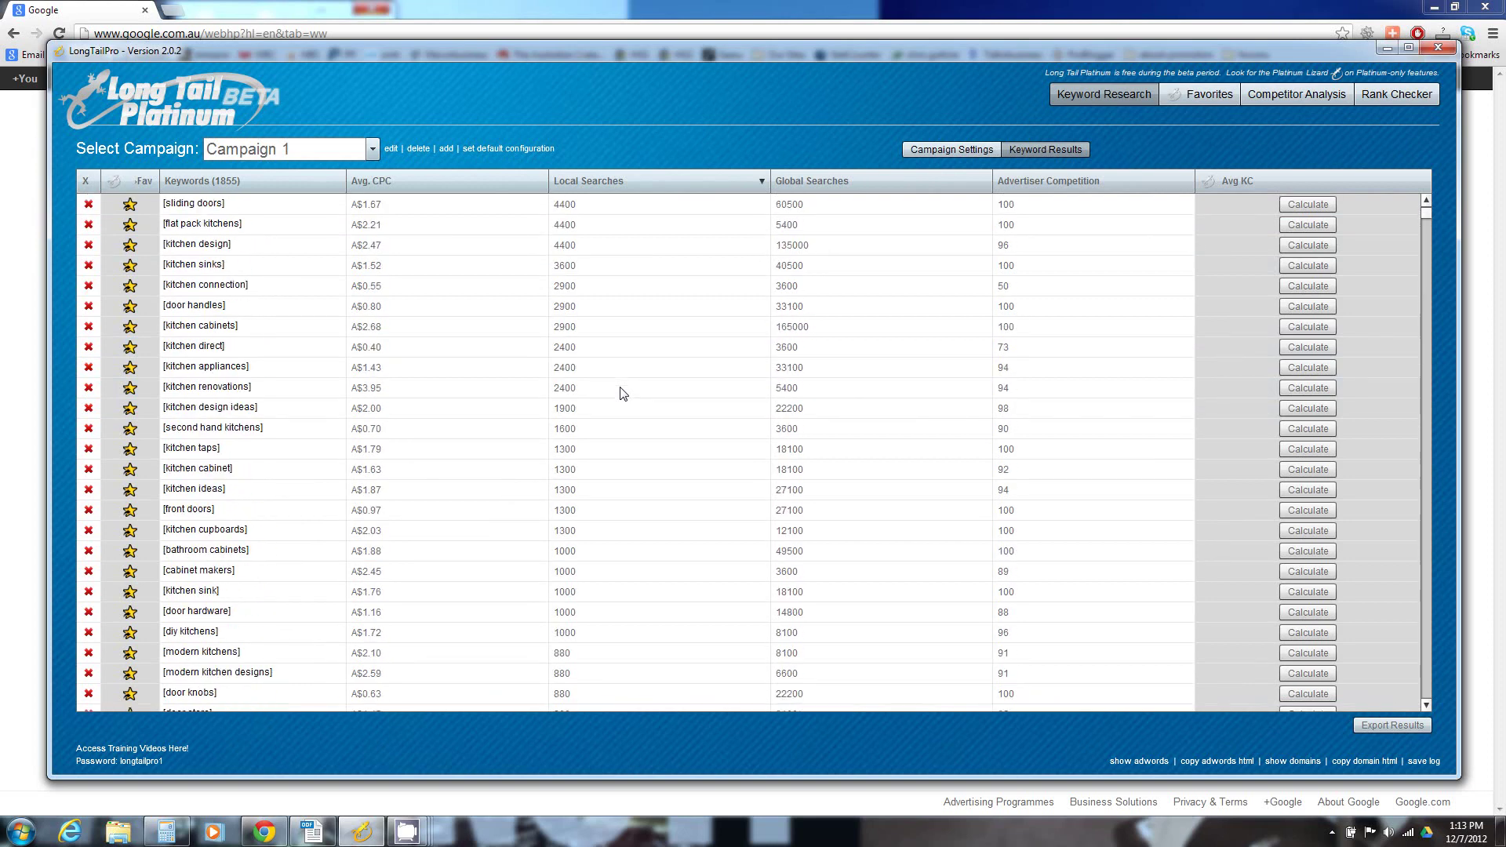
{"action": "scroll", "coordinate": [622, 393], "scroll_direction": "down", "scroll_amount": 3}
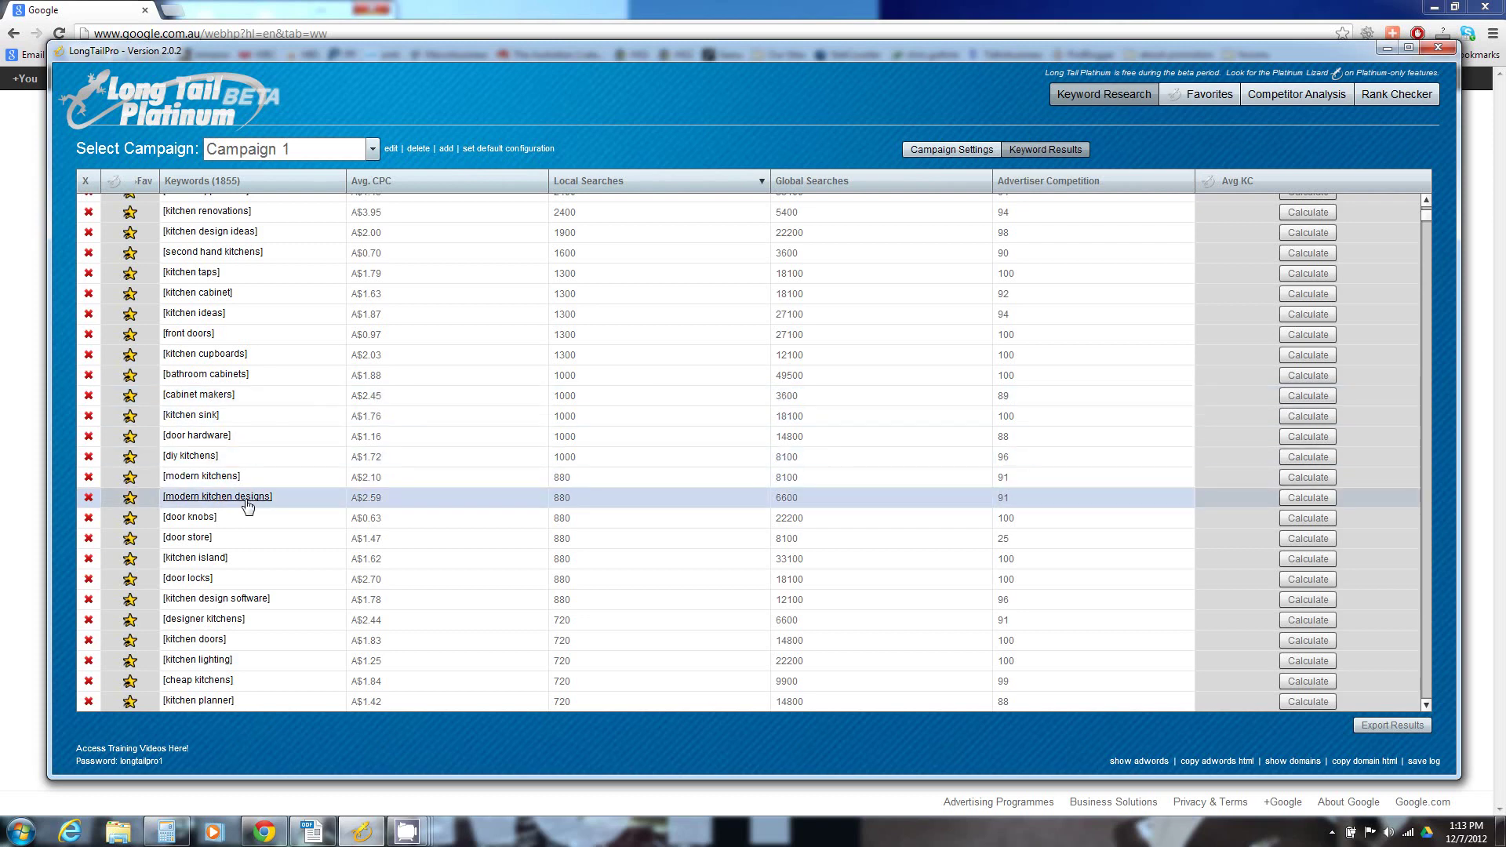
{"action": "scroll", "coordinate": [493, 416], "scroll_direction": "up", "scroll_amount": 4}
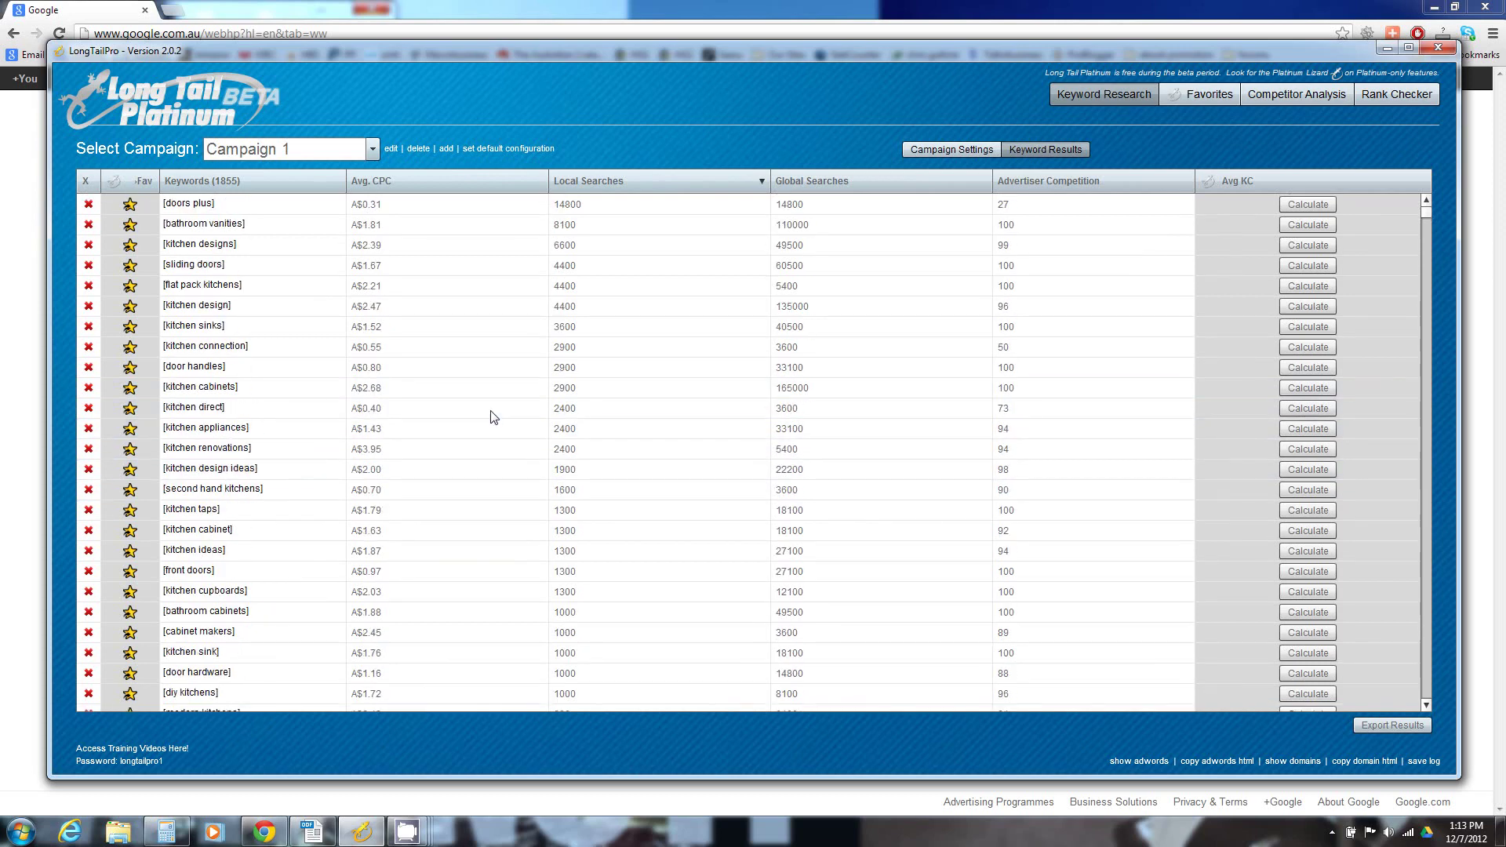
{"action": "scroll", "coordinate": [493, 415], "scroll_direction": "down", "scroll_amount": 15}
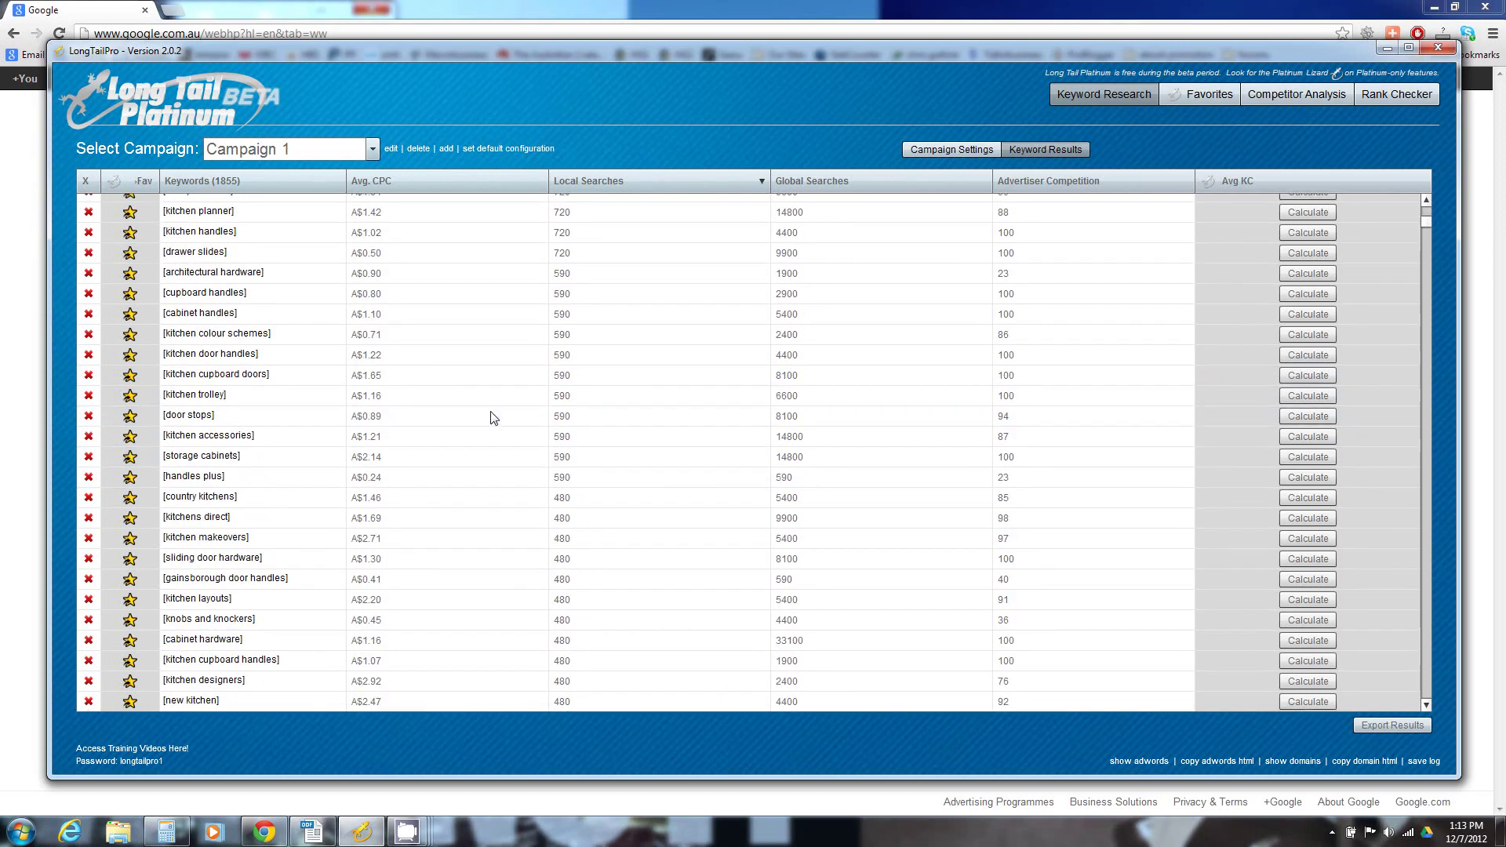
{"action": "scroll", "coordinate": [492, 416], "scroll_direction": "down", "scroll_amount": 6}
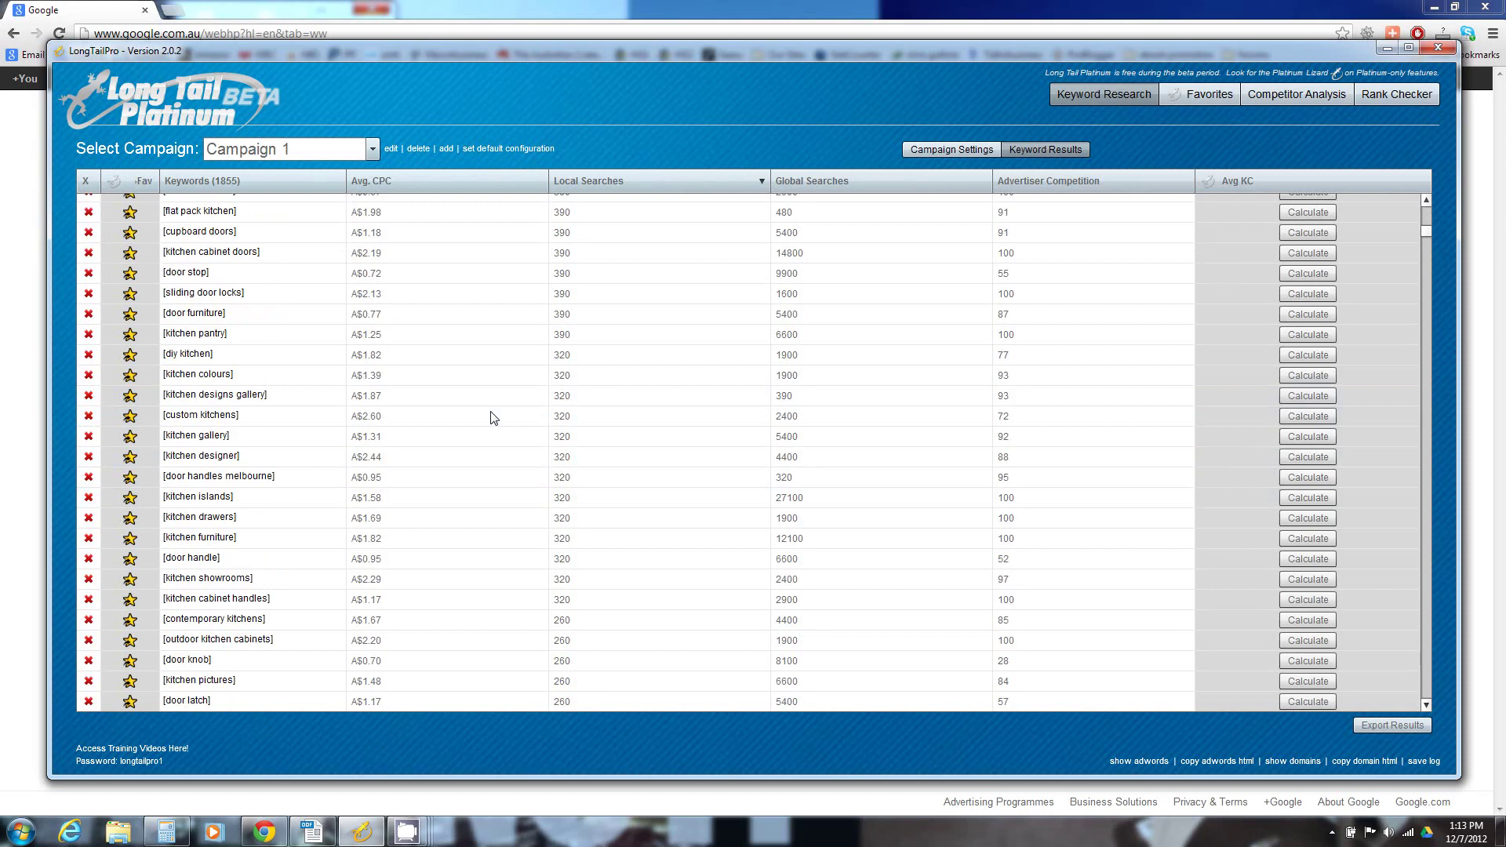
{"action": "scroll", "coordinate": [493, 416], "scroll_direction": "down", "scroll_amount": 4}
{"action": "scroll", "coordinate": [492, 417], "scroll_direction": "down", "scroll_amount": 5}
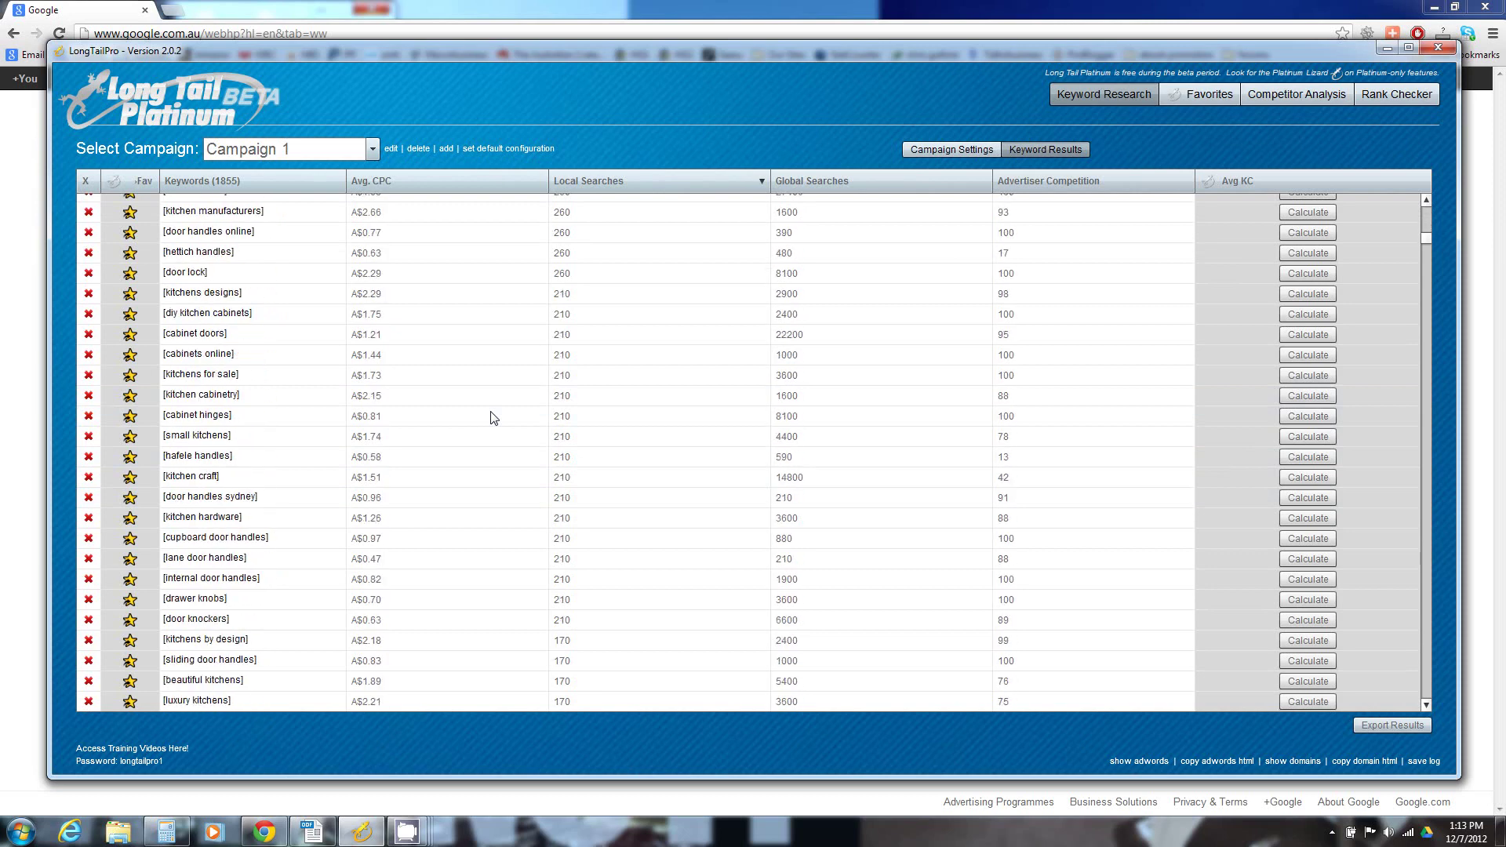
Step: Run the competitor analysis for the [door handles] keyword from the results list
{"action": "scroll", "coordinate": [492, 416], "scroll_direction": "up", "scroll_amount": 11}
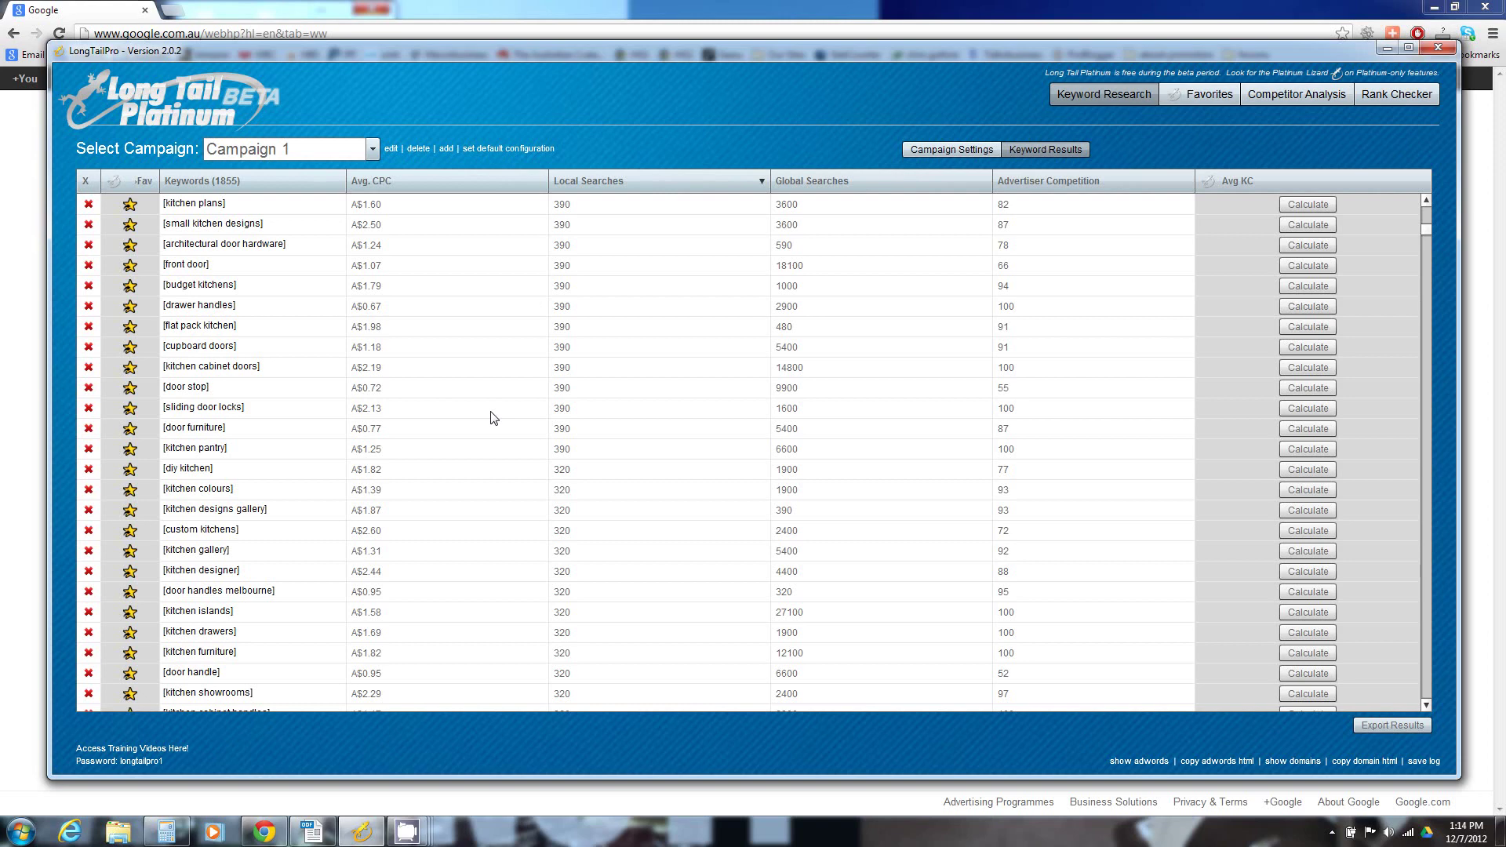
{"action": "scroll", "coordinate": [491, 417], "scroll_direction": "up", "scroll_amount": 8}
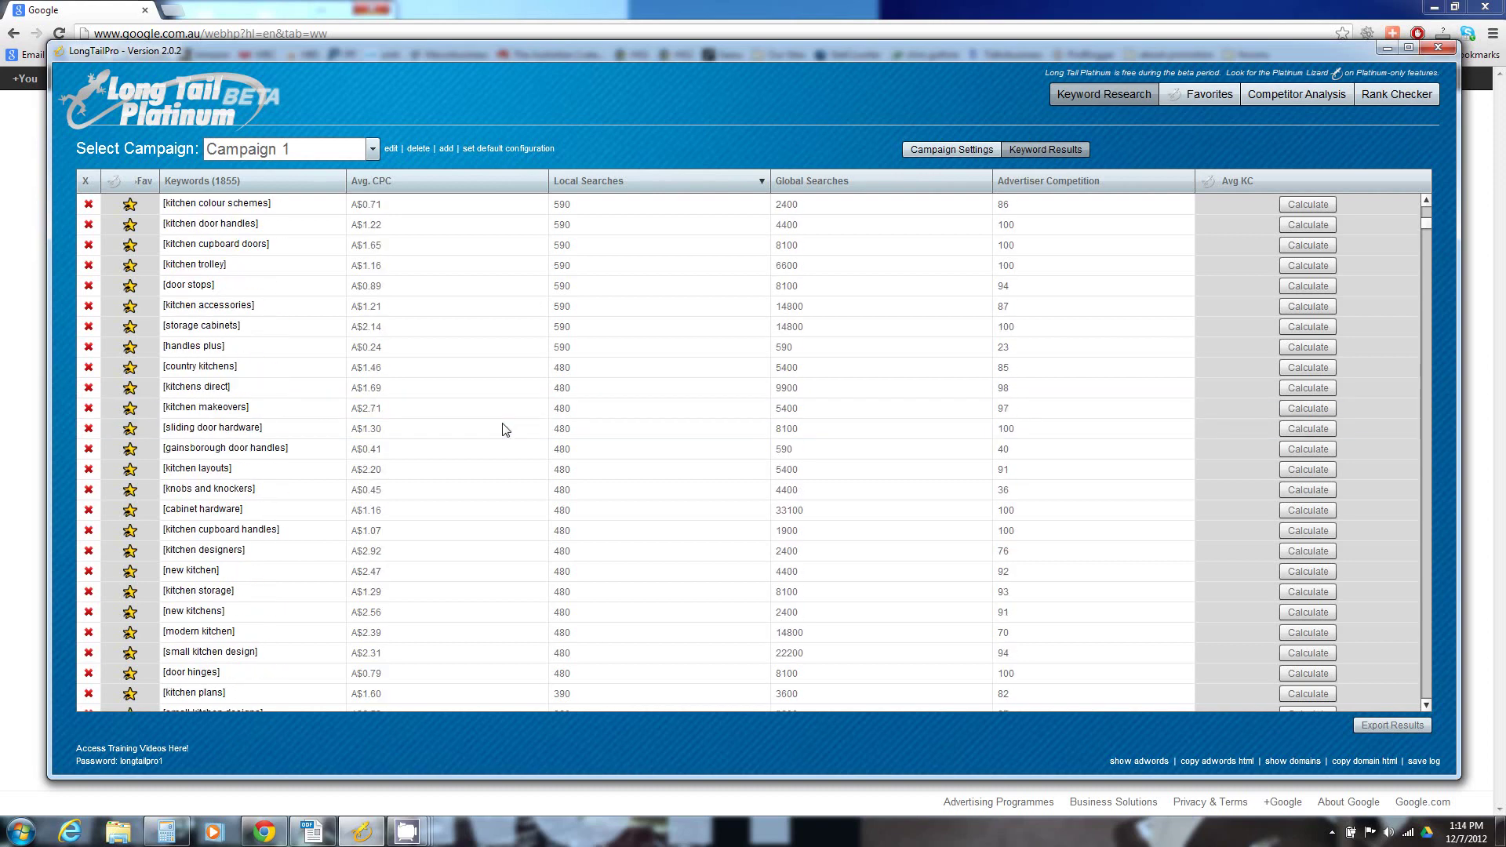
{"action": "scroll", "coordinate": [504, 429], "scroll_direction": "up", "scroll_amount": 9}
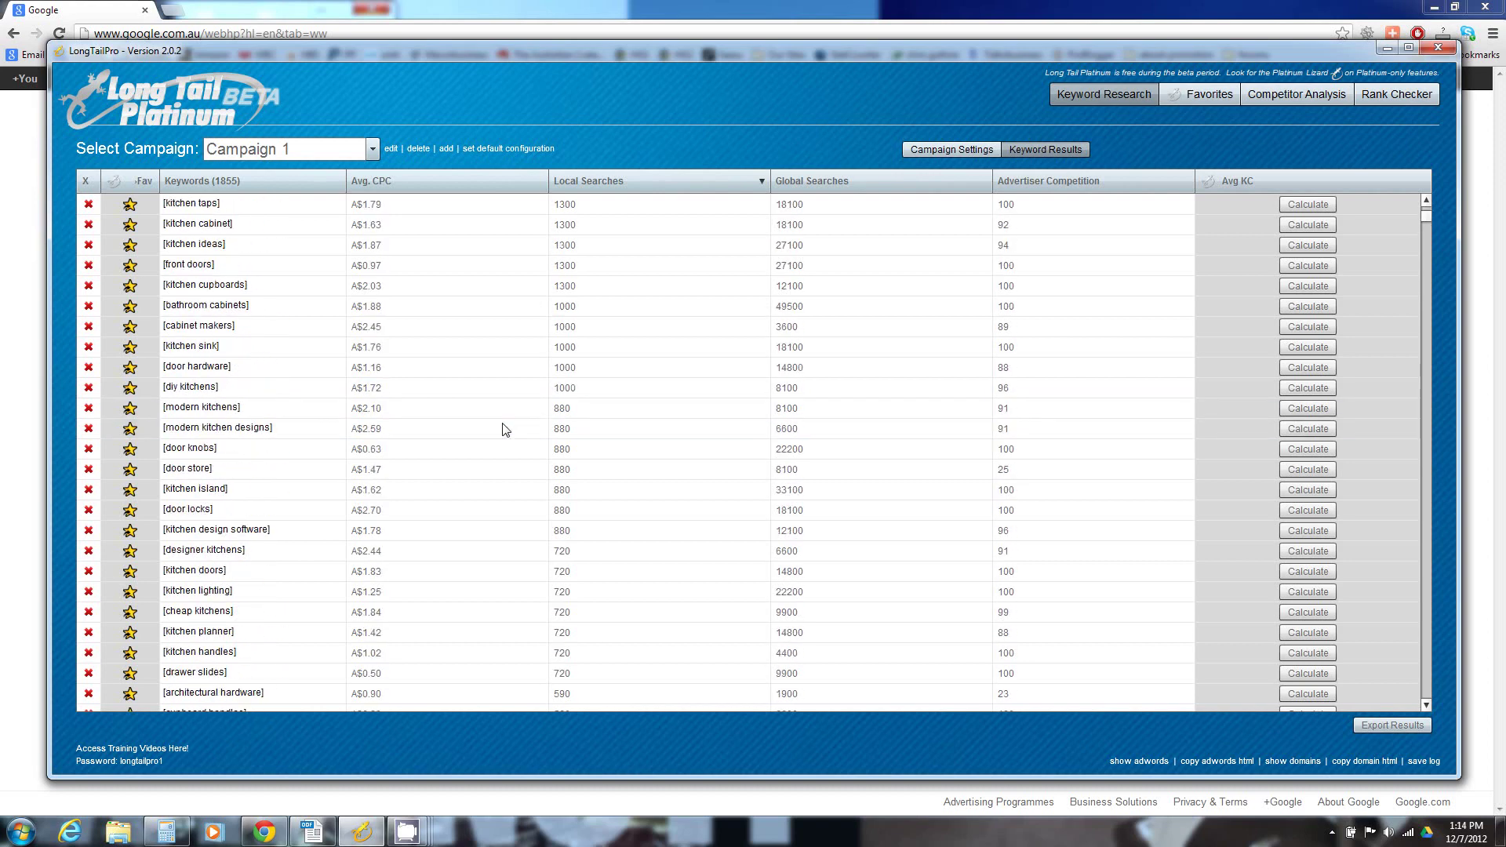
{"action": "scroll", "coordinate": [504, 429], "scroll_direction": "up", "scroll_amount": 5}
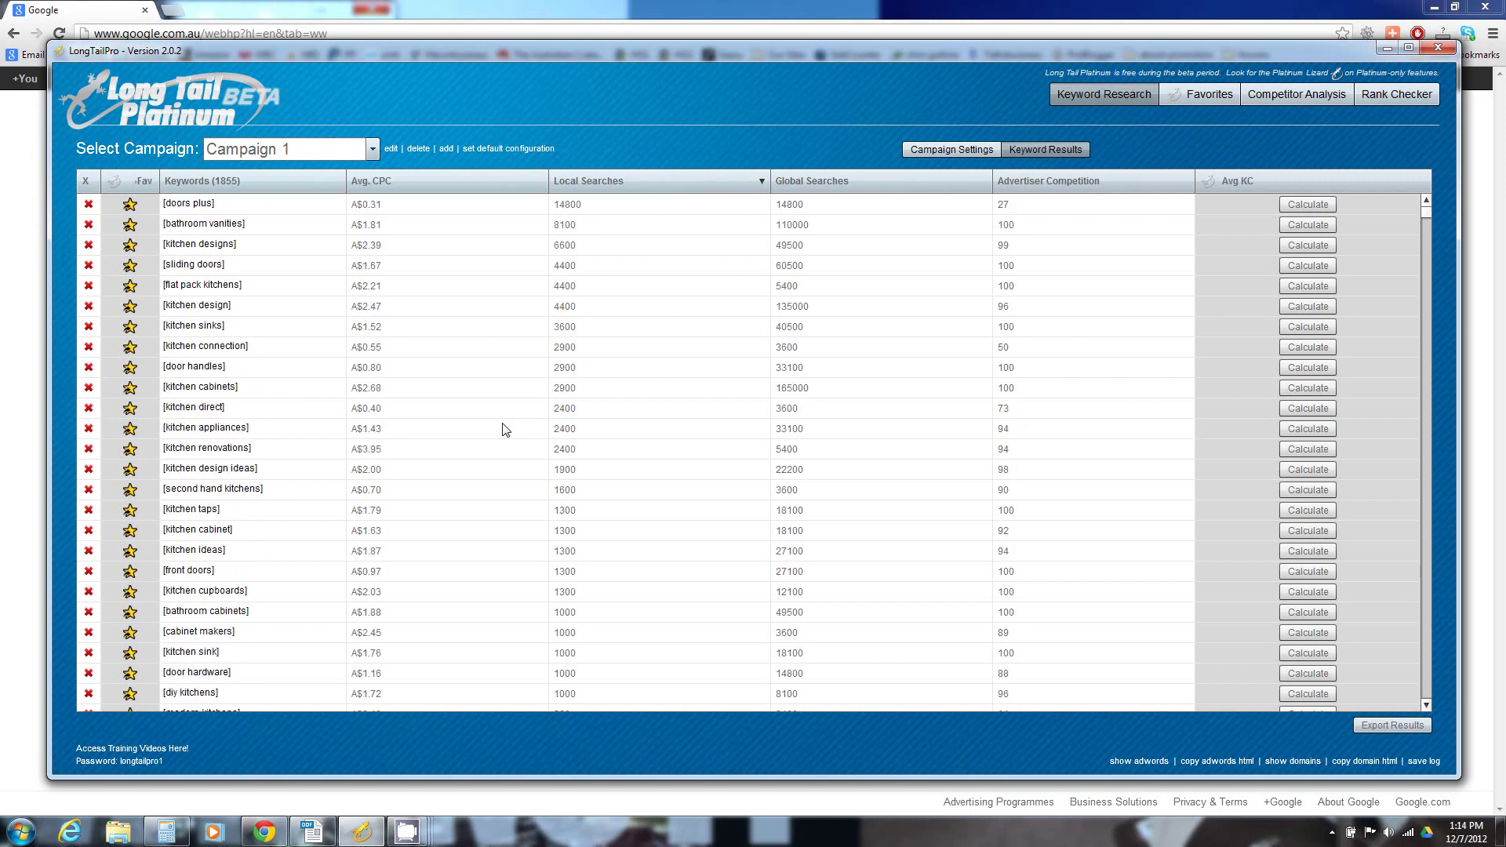
{"action": "left_click", "coordinate": [223, 369]}
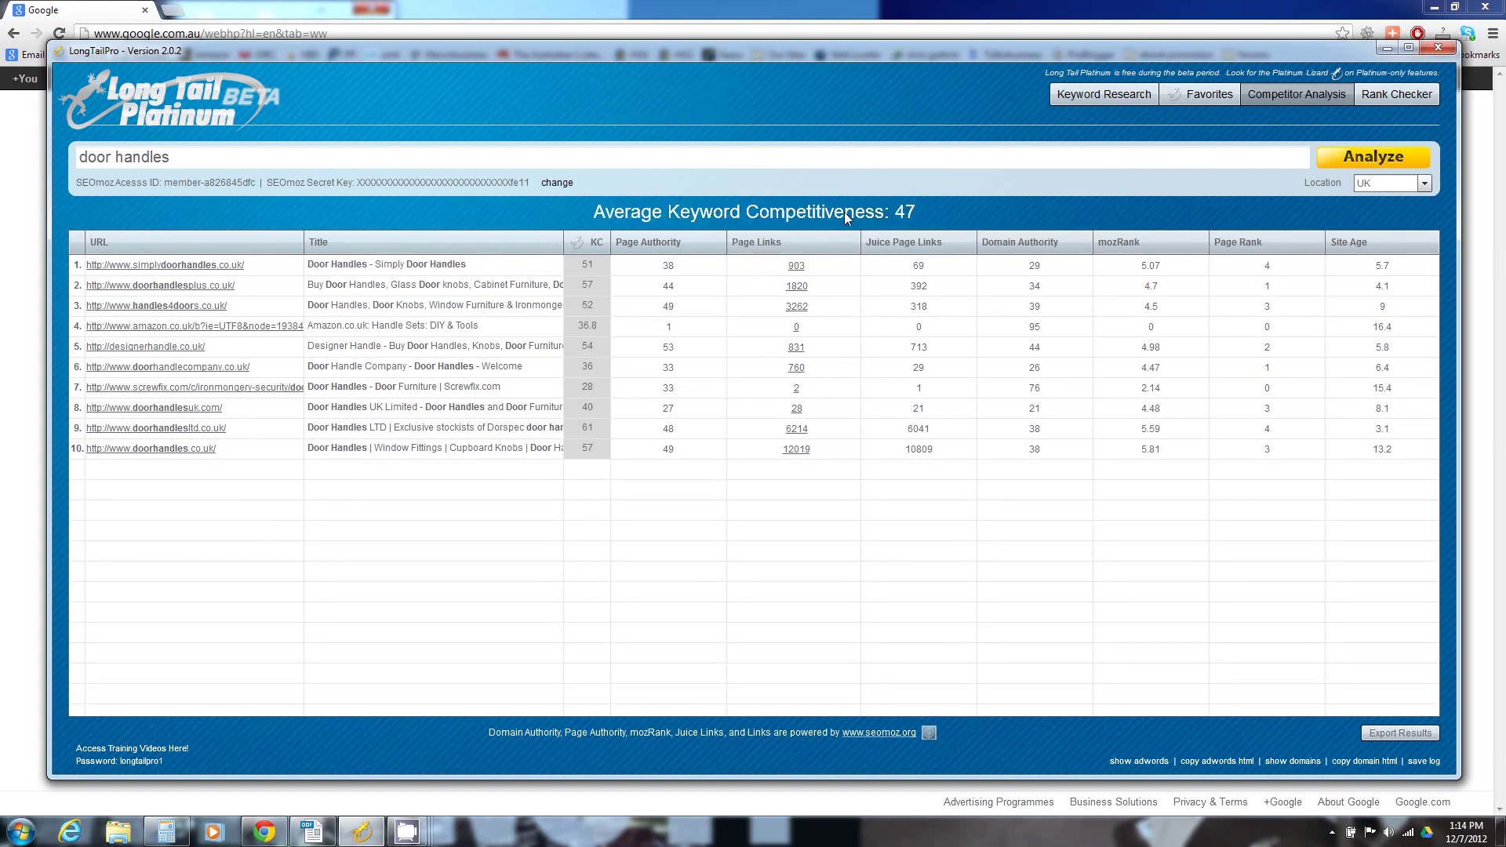
Step: Rerun the competitor analysis for door handles with the location set to Australia and widen the Title column of the results
{"action": "left_click", "coordinate": [1405, 187]}
{"action": "left_click", "coordinate": [1424, 186]}
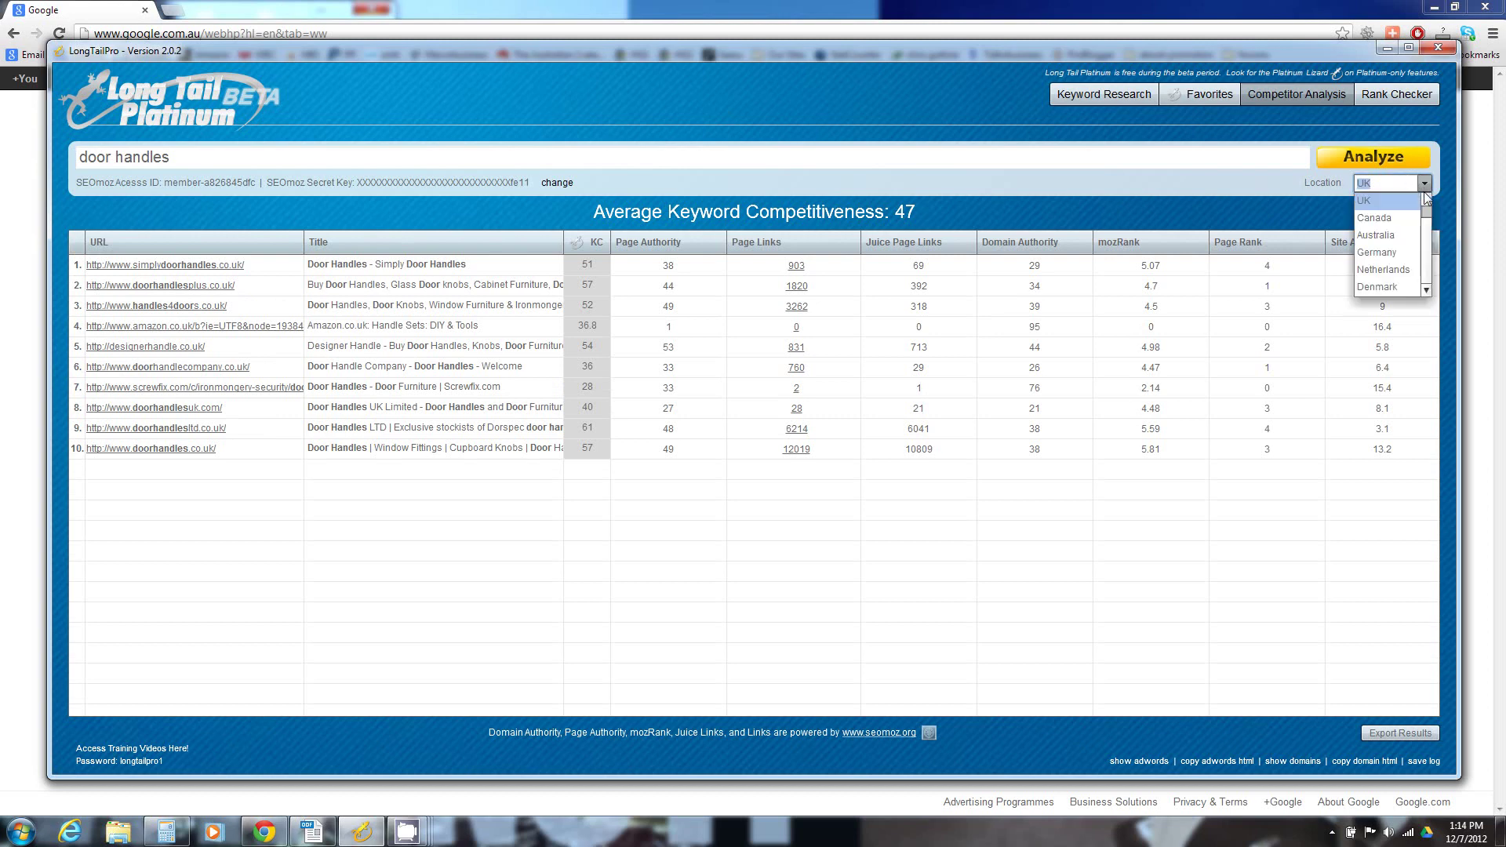
{"action": "left_click", "coordinate": [1403, 229]}
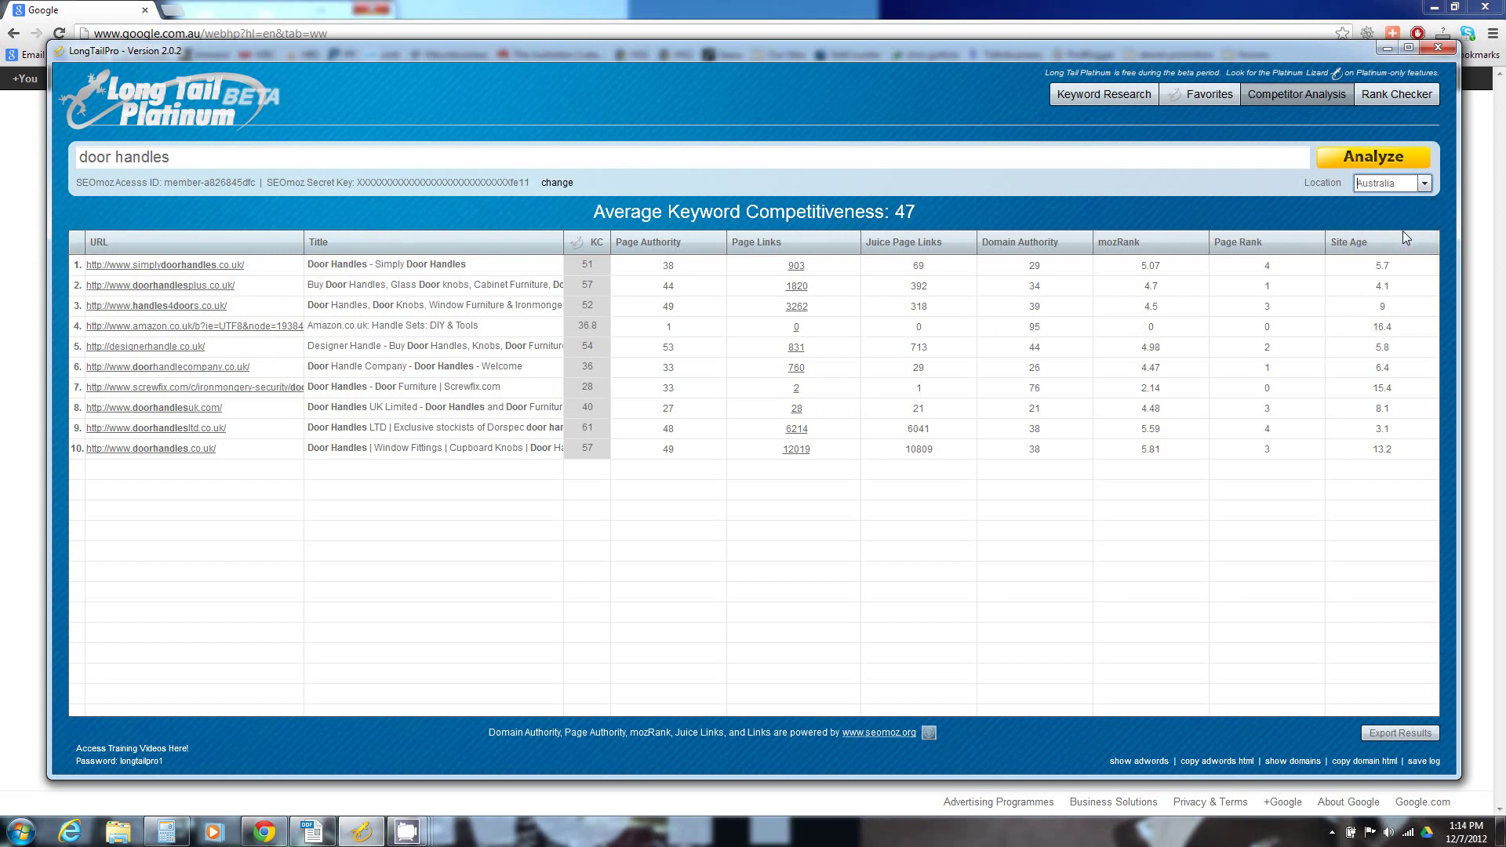
{"action": "left_click", "coordinate": [1387, 154]}
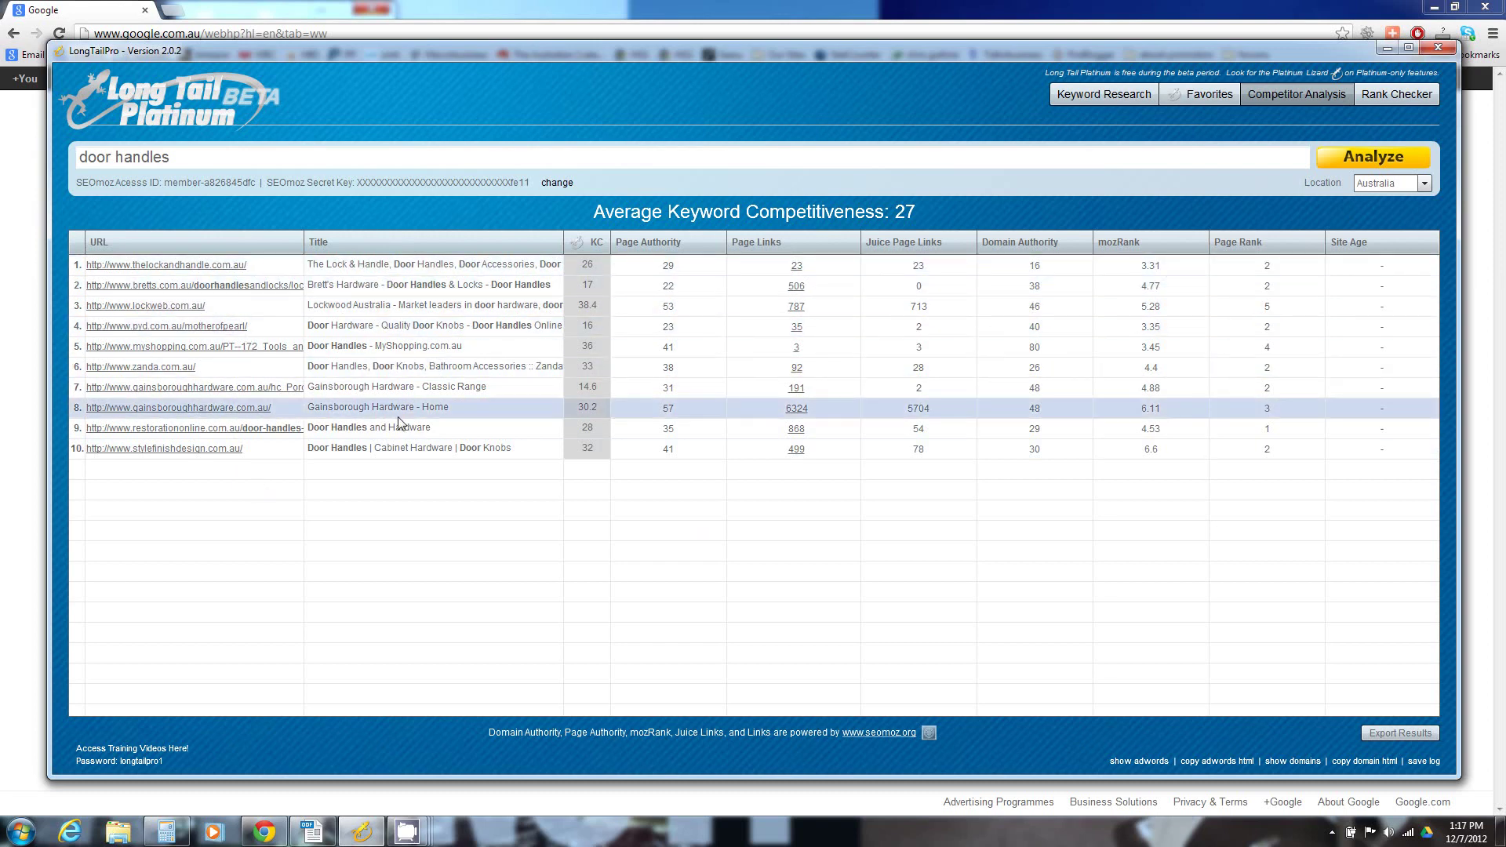
{"action": "left_click_drag", "start_coordinate": [564, 247], "coordinate": [664, 247]}
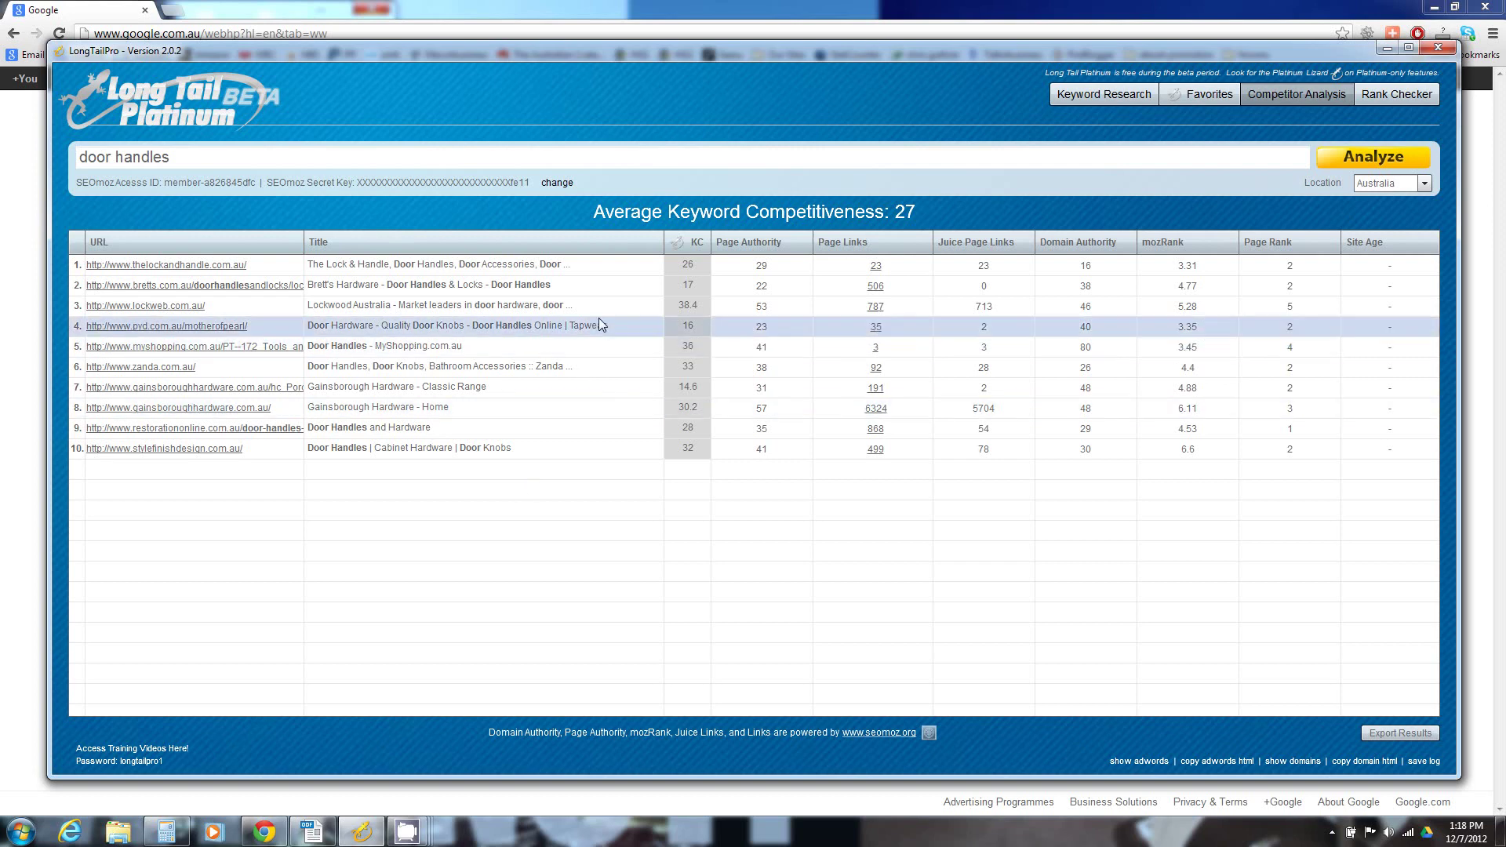
{"action": "left_click_drag", "start_coordinate": [665, 244], "coordinate": [607, 244]}
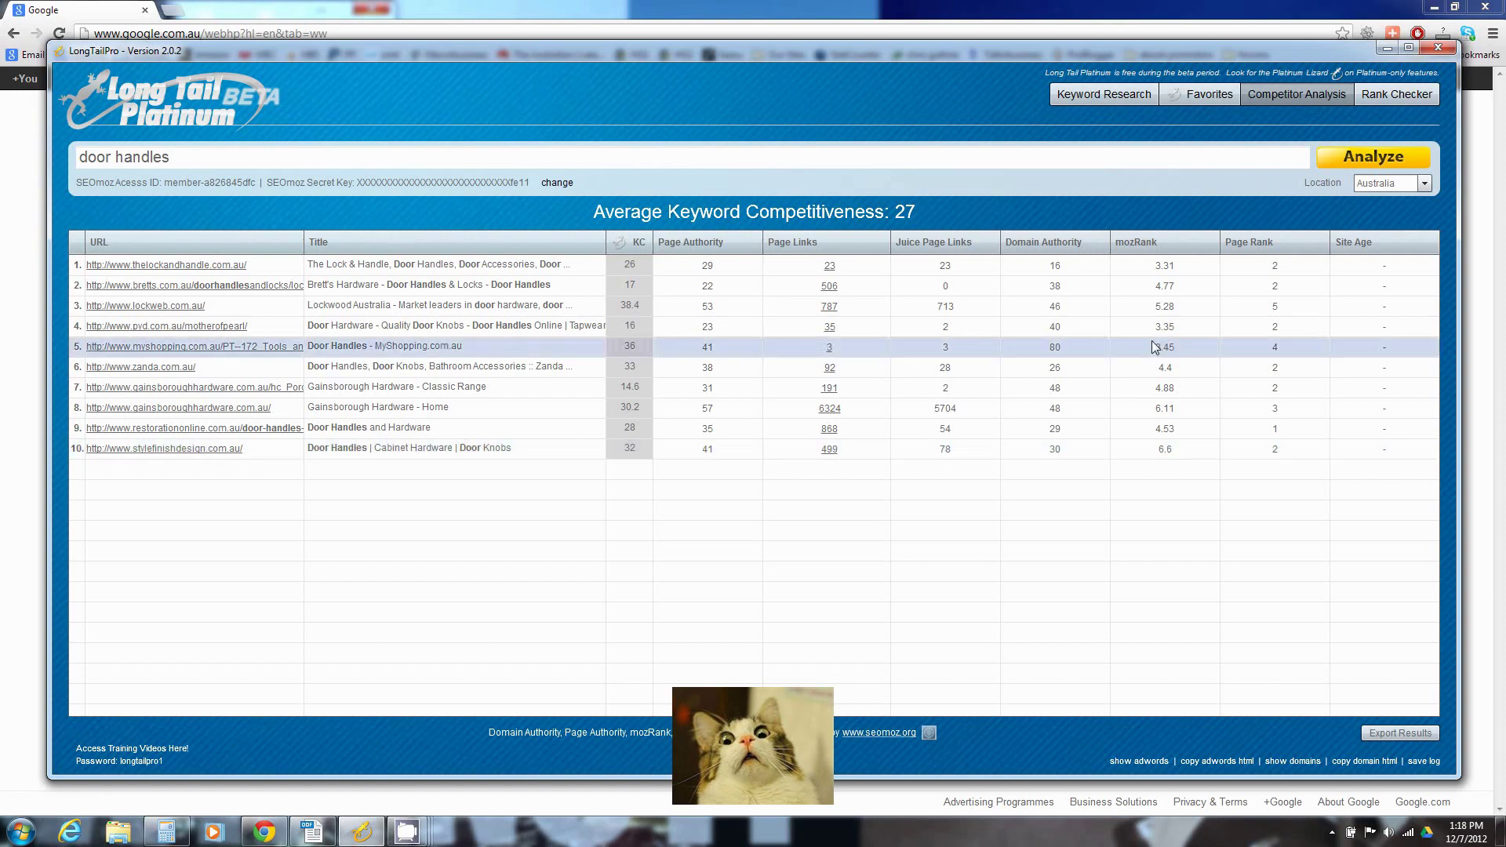
Step: Return to the keyword results and run the competitor analysis for the [cabinet handles] keyword
{"action": "left_click", "coordinate": [1106, 97]}
{"action": "scroll", "coordinate": [586, 482], "scroll_direction": "down", "scroll_amount": 15}
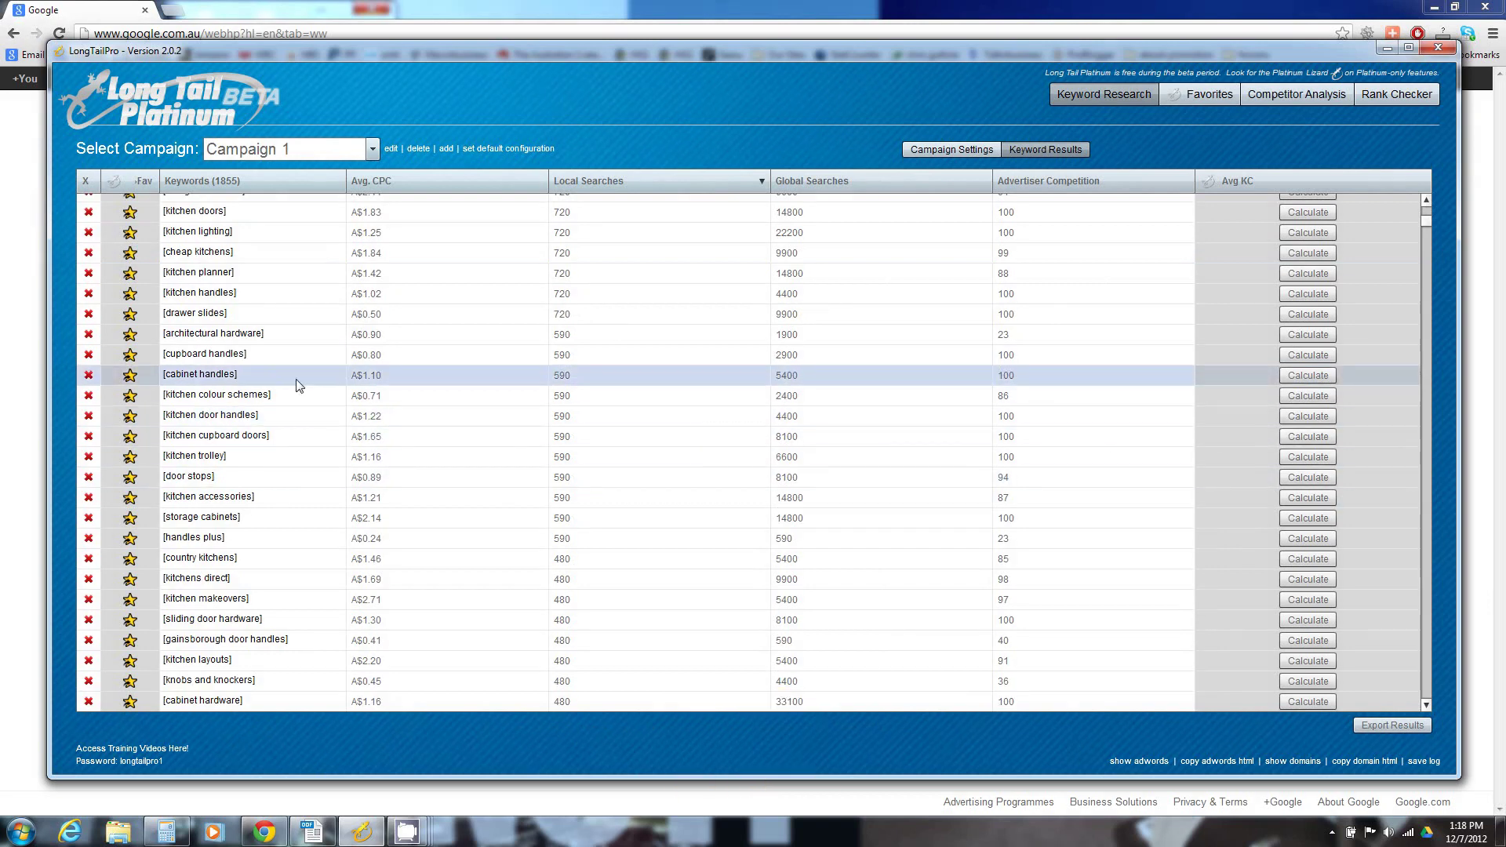
{"action": "left_click", "coordinate": [210, 375]}
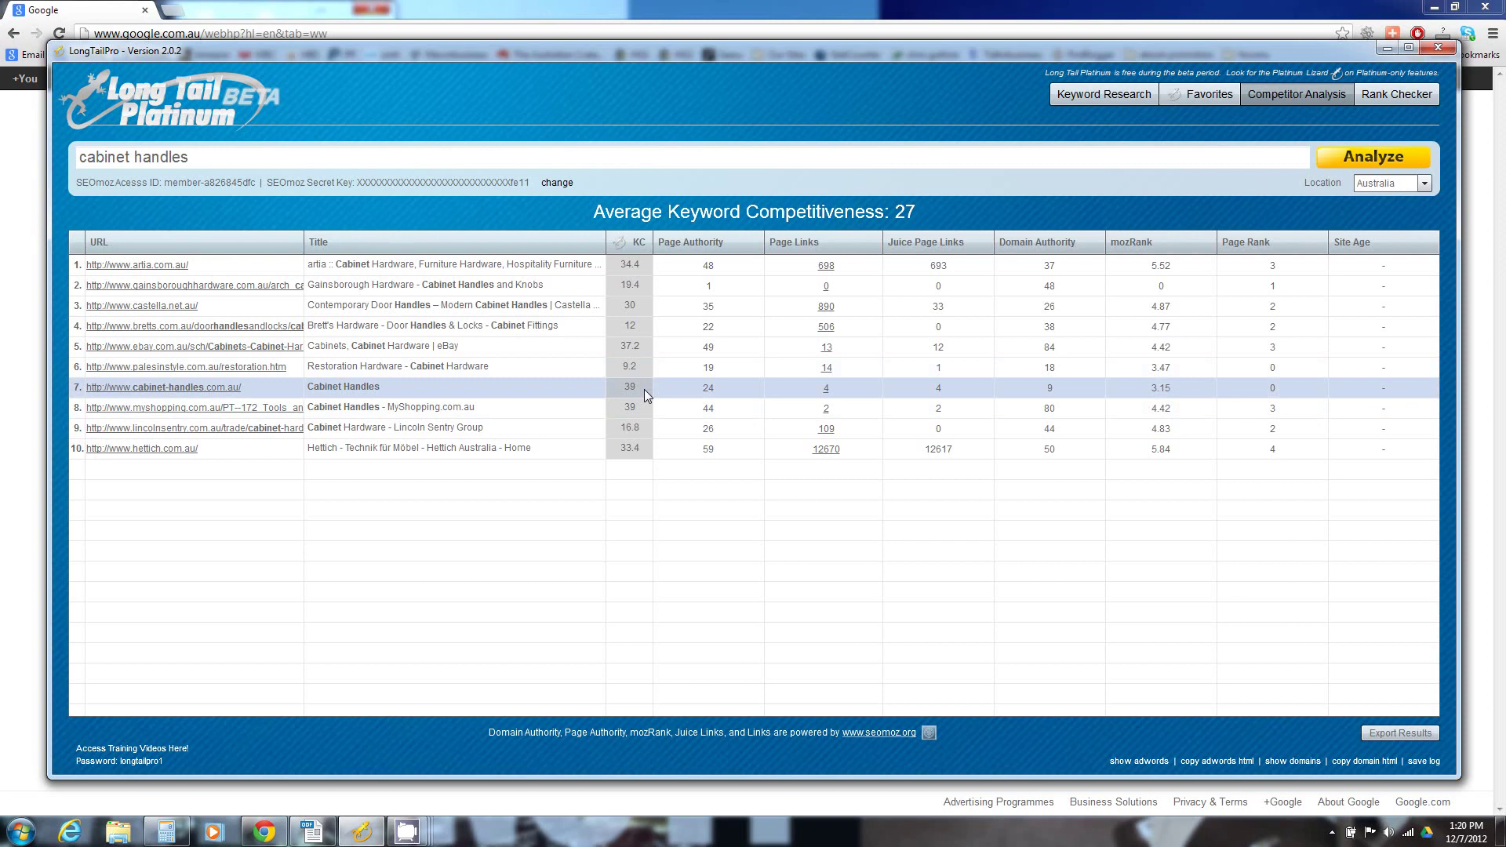
Step: Open the competitor site cabinet-handles.com.au from the analysis and examine its page content and related site links
{"action": "left_click", "coordinate": [219, 389]}
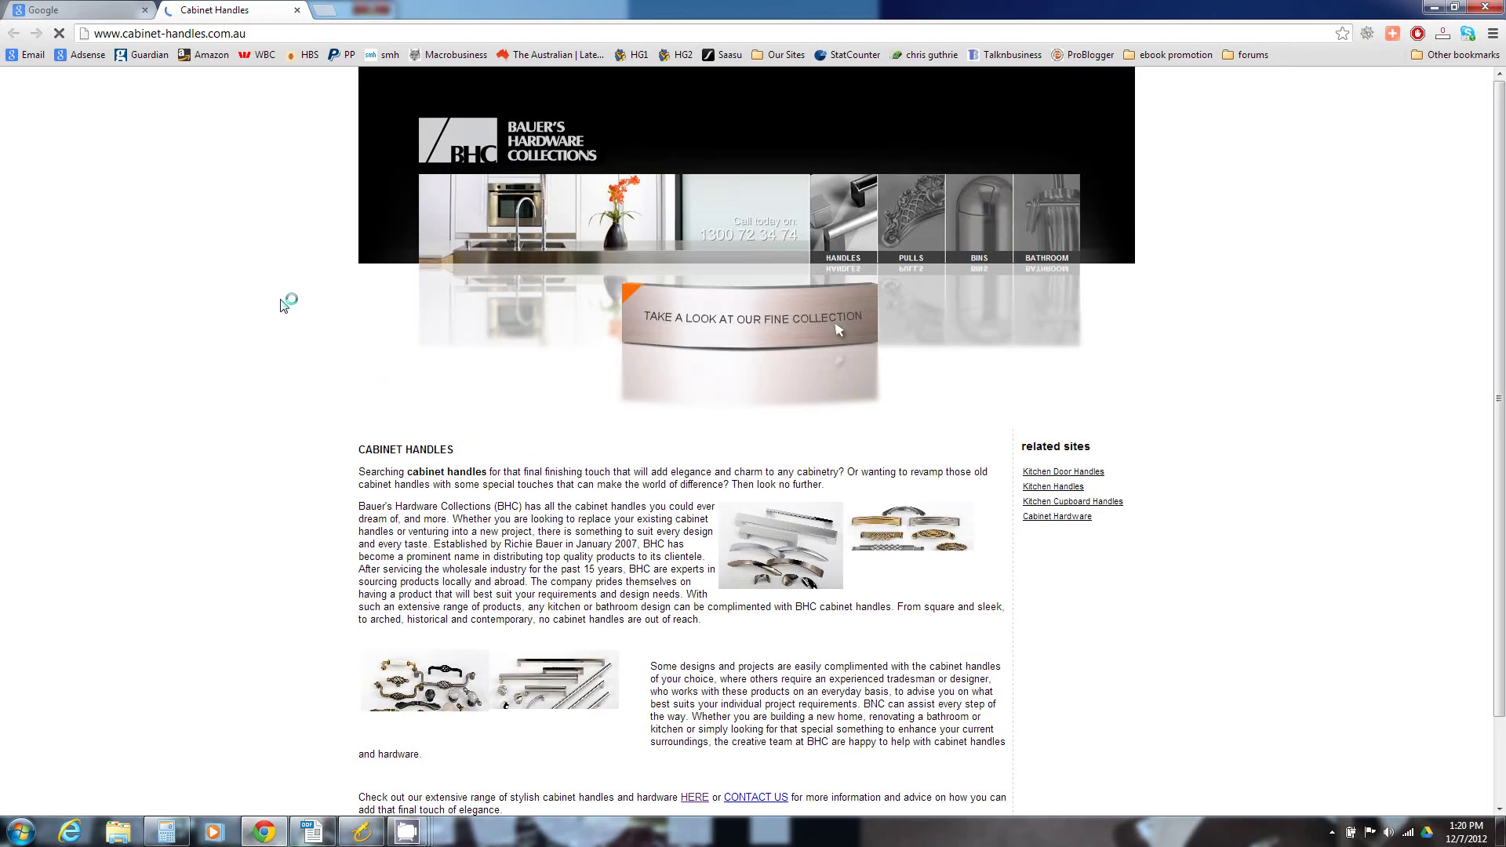
{"action": "scroll", "coordinate": [247, 386], "scroll_direction": "down", "scroll_amount": 2}
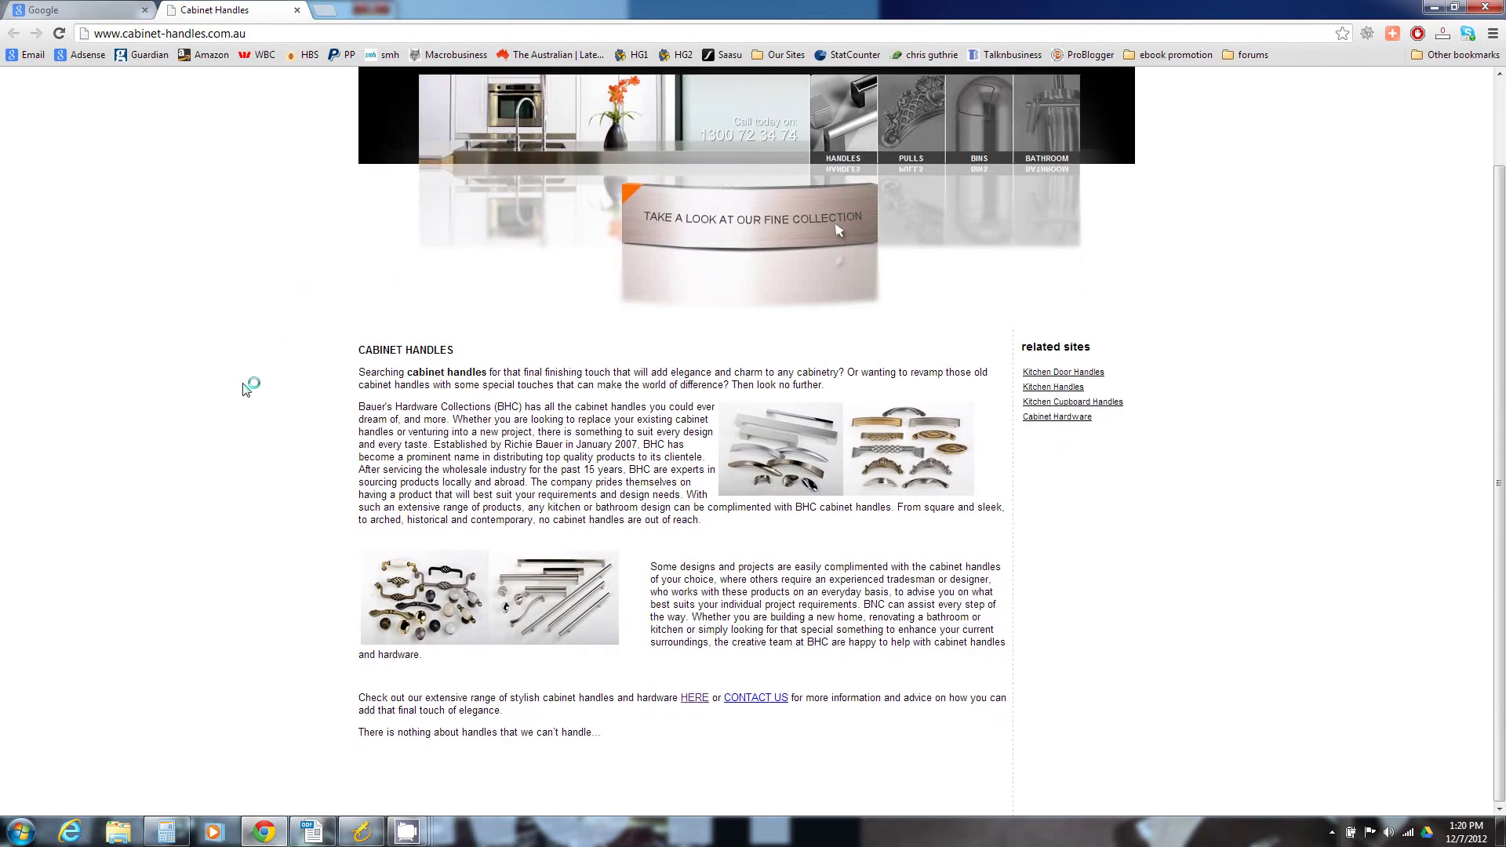
{"action": "scroll", "coordinate": [247, 387], "scroll_direction": "up", "scroll_amount": 2}
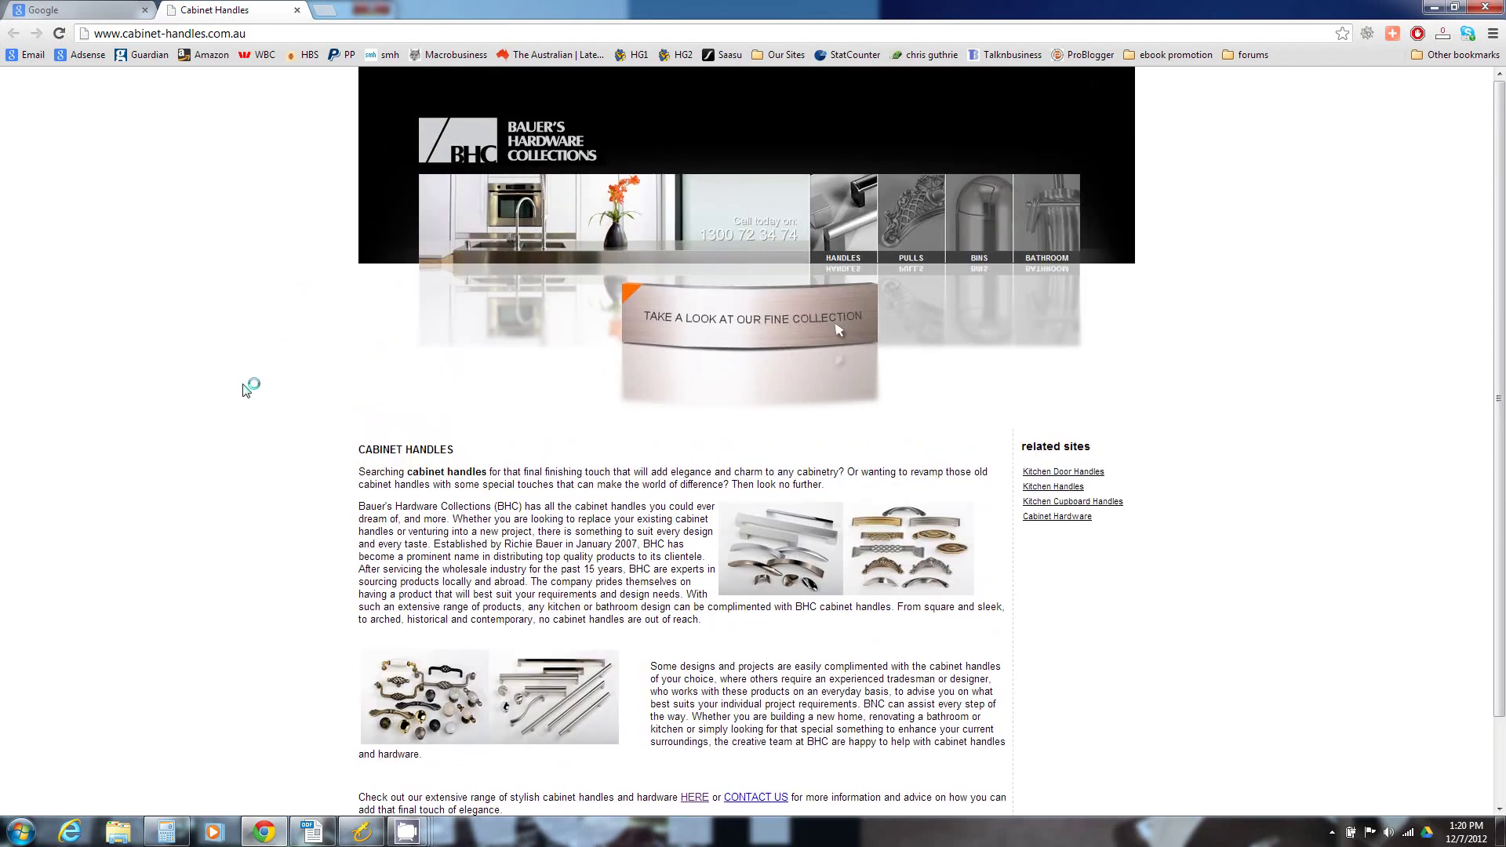
{"action": "scroll", "coordinate": [953, 520], "scroll_direction": "down", "scroll_amount": 1}
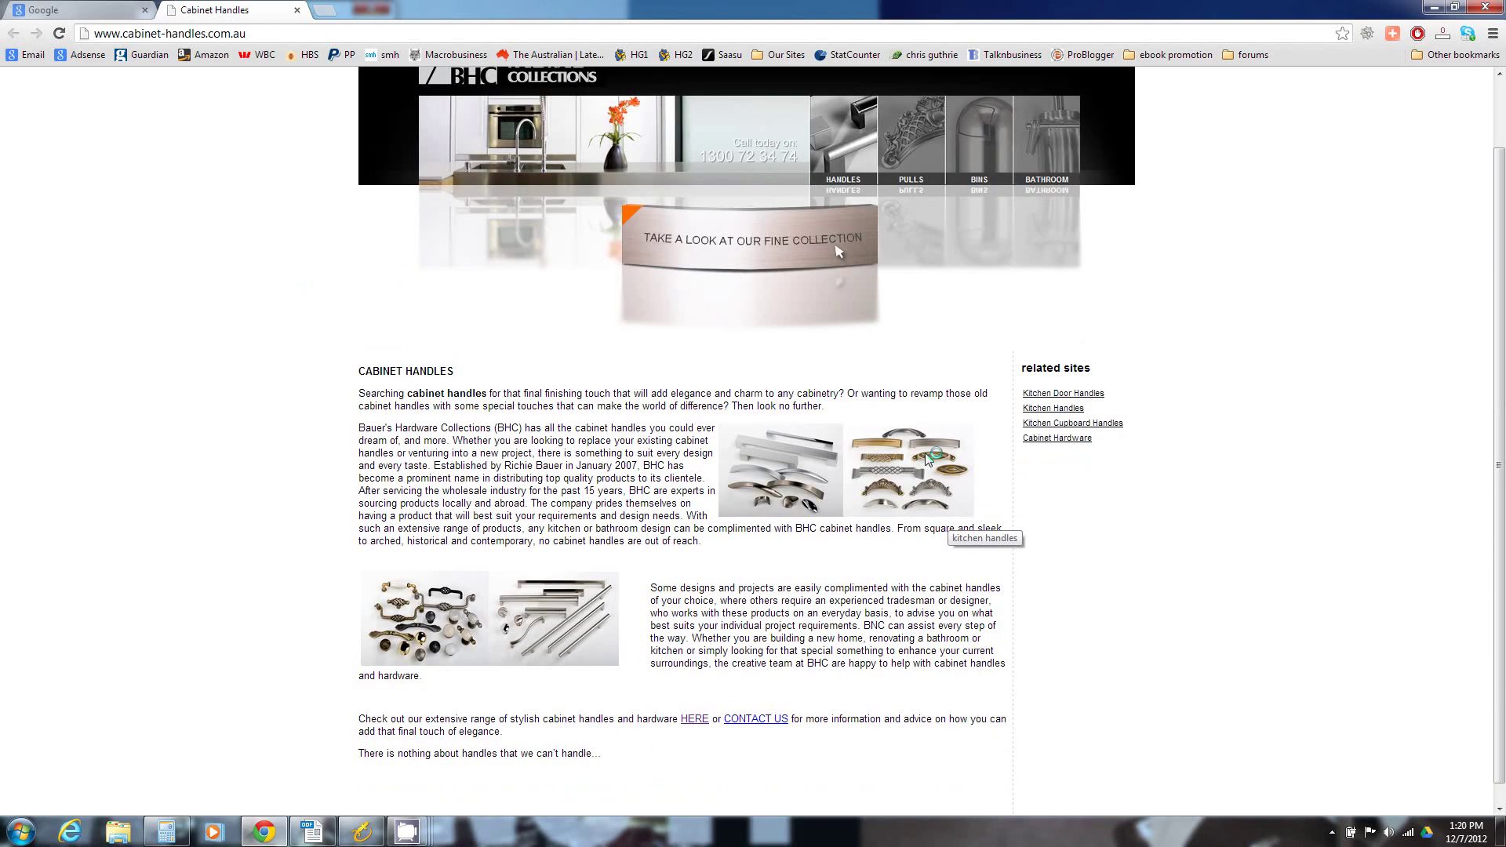
{"action": "scroll", "coordinate": [666, 661], "scroll_direction": "up", "scroll_amount": 1}
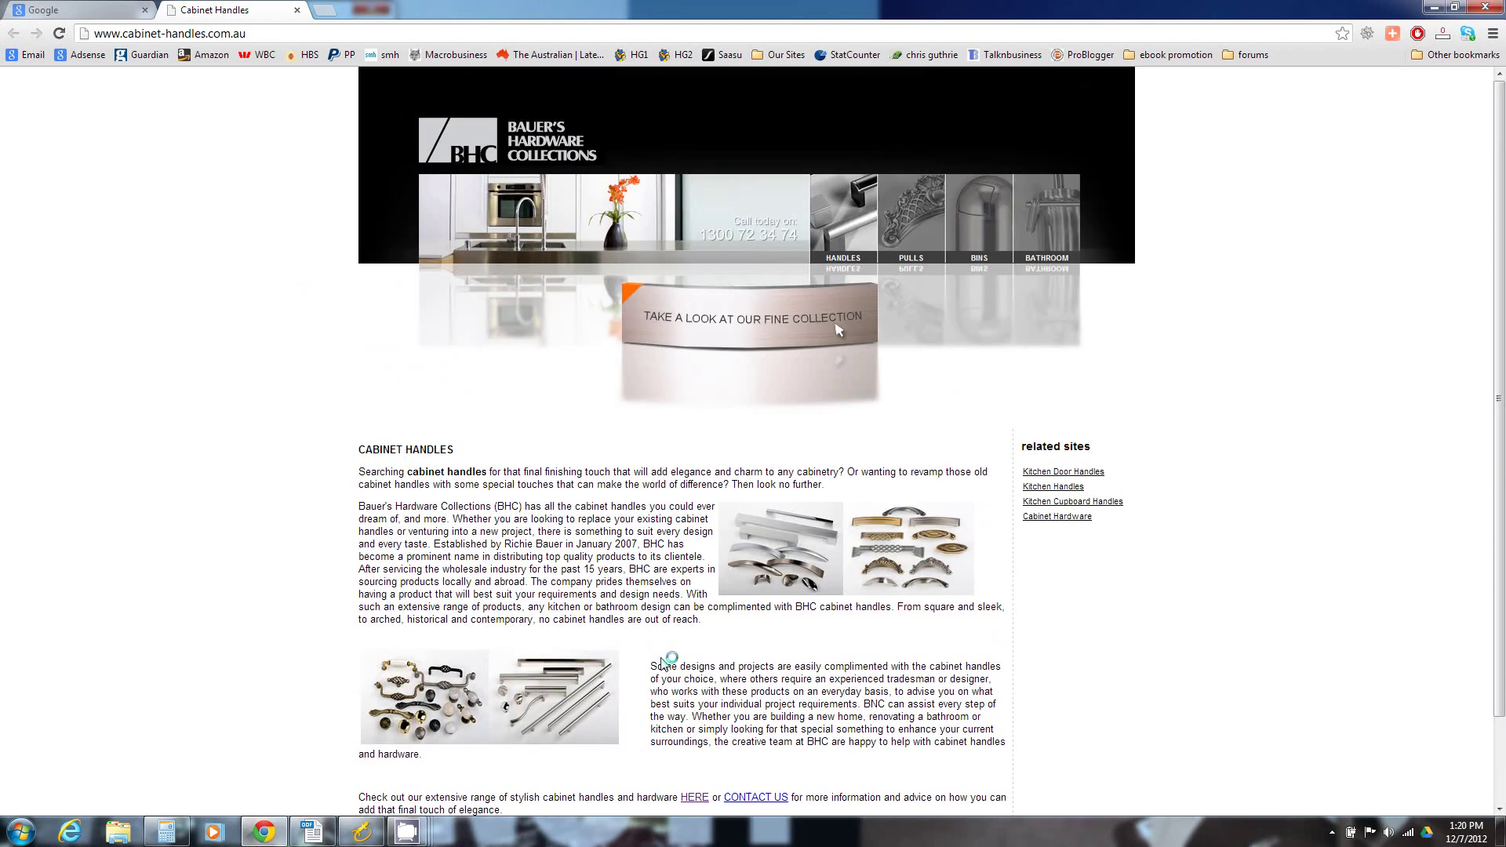
Step: Follow the site's fine collection banner to the main store and look over its homepage, categories and products
{"action": "left_click", "coordinate": [758, 331]}
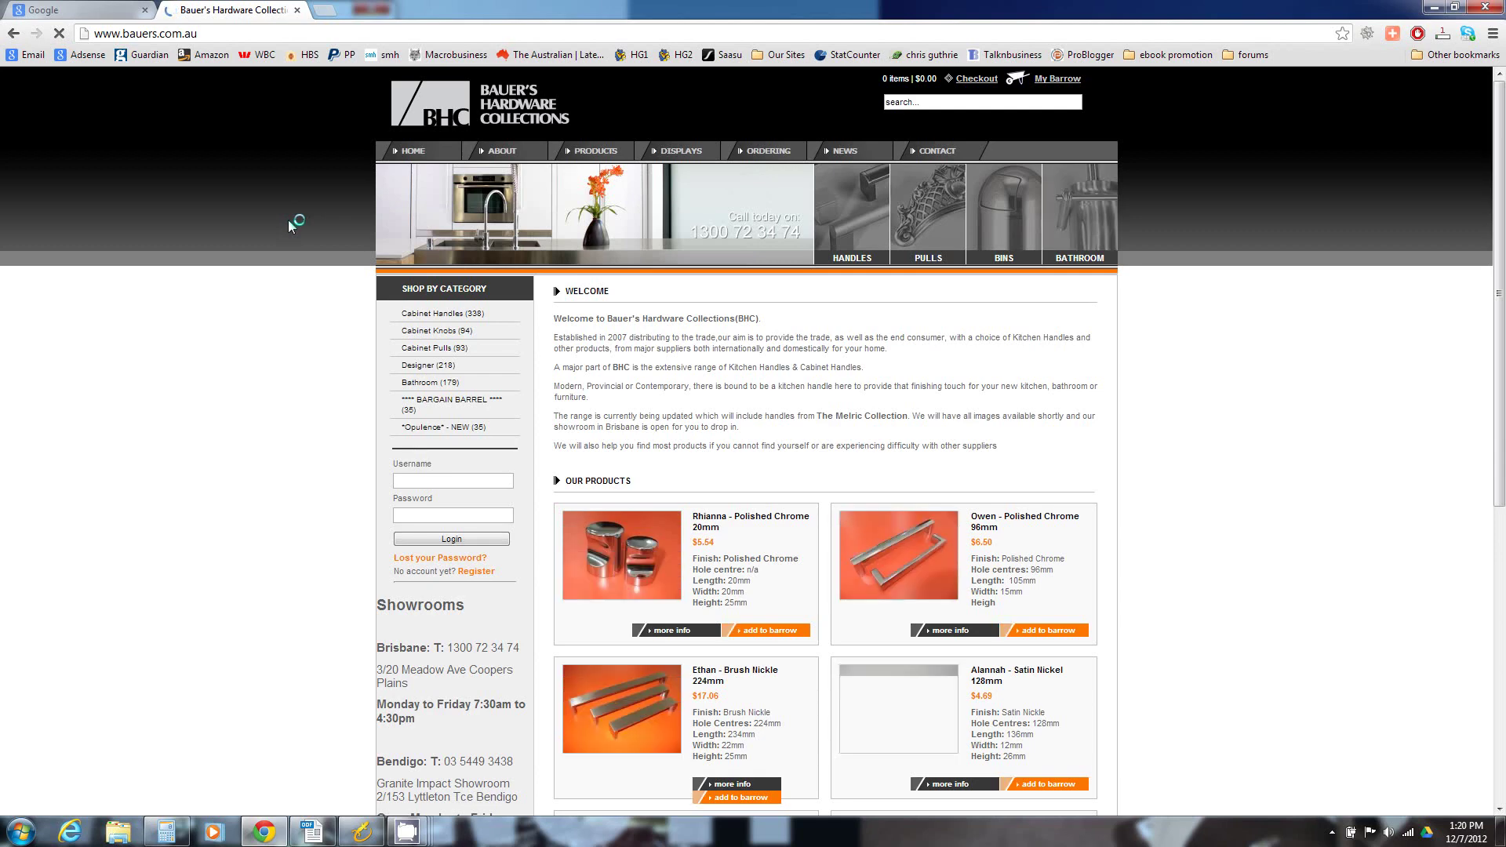
{"action": "scroll", "coordinate": [281, 412], "scroll_direction": "down", "scroll_amount": 1}
{"action": "scroll", "coordinate": [284, 413], "scroll_direction": "down", "scroll_amount": 4}
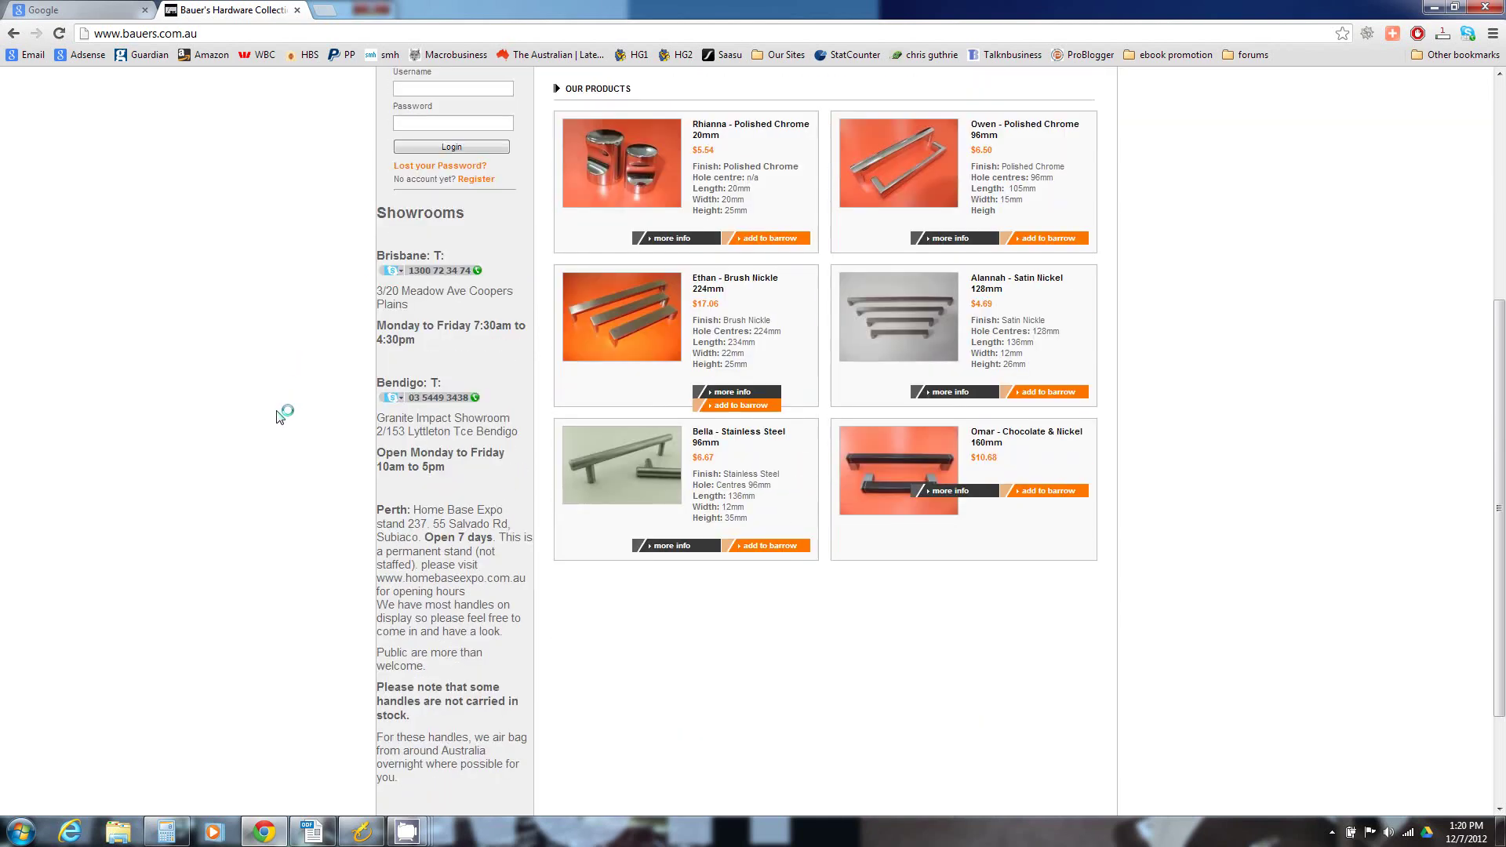
{"action": "scroll", "coordinate": [285, 413], "scroll_direction": "up", "scroll_amount": 5}
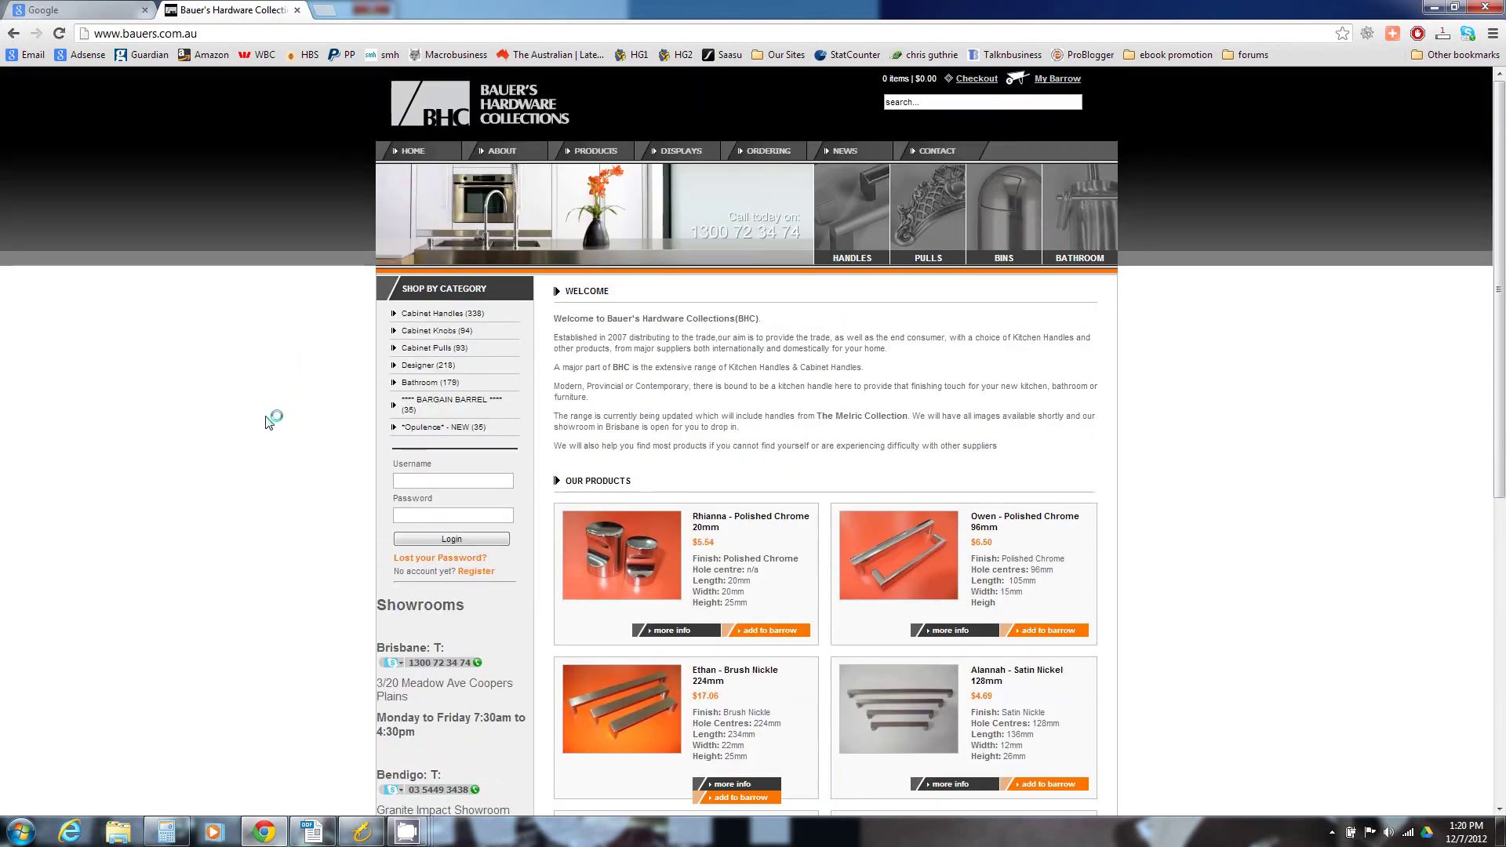
Step: Switch back to Long Tail Platinum and open the campaign settings for Campaign 1 in keyword research
{"action": "left_click", "coordinate": [371, 831]}
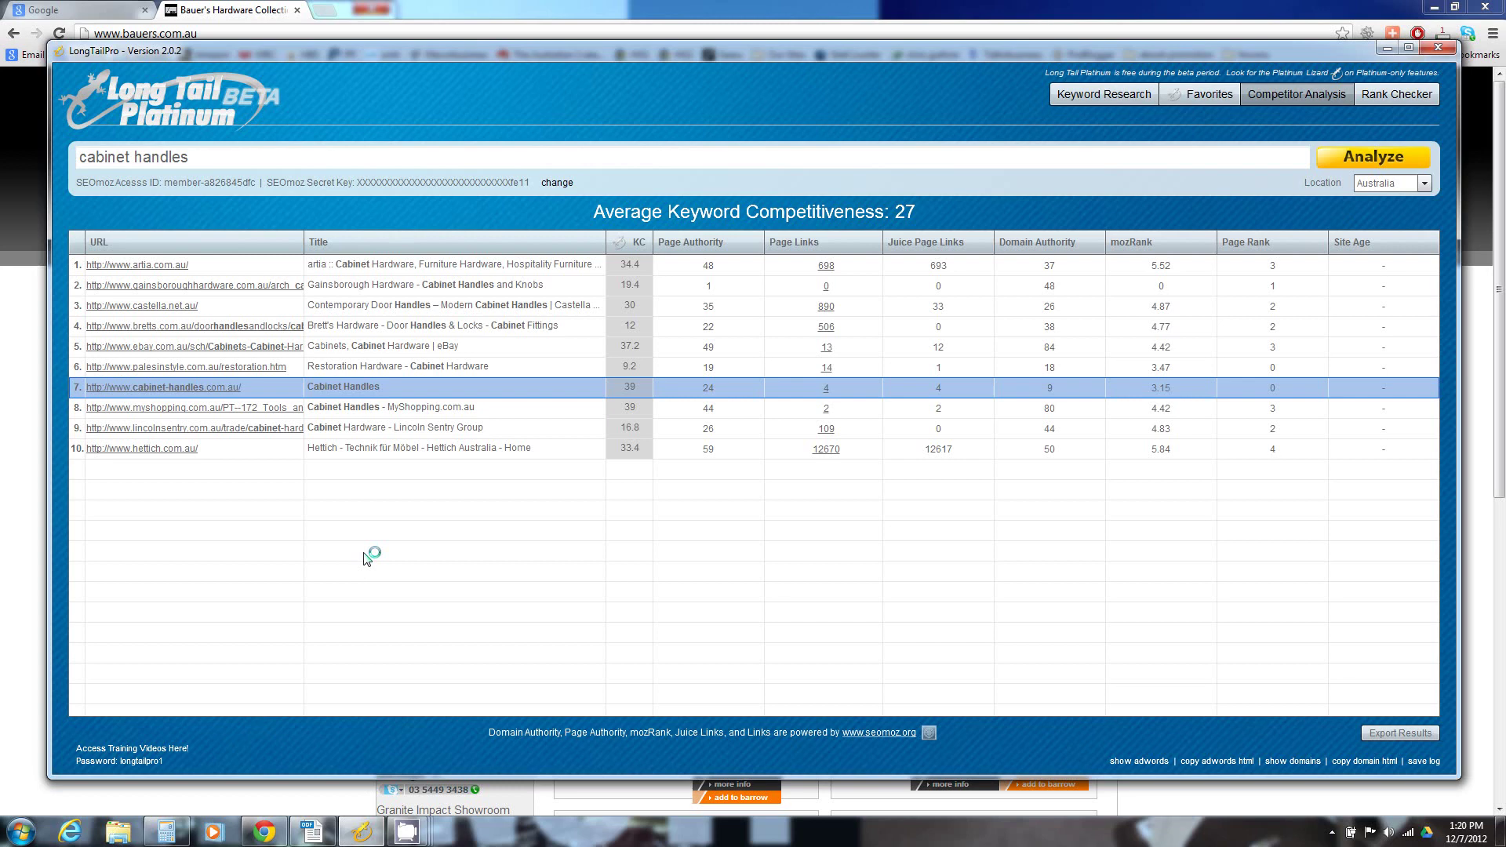
{"action": "left_click", "coordinate": [1060, 92]}
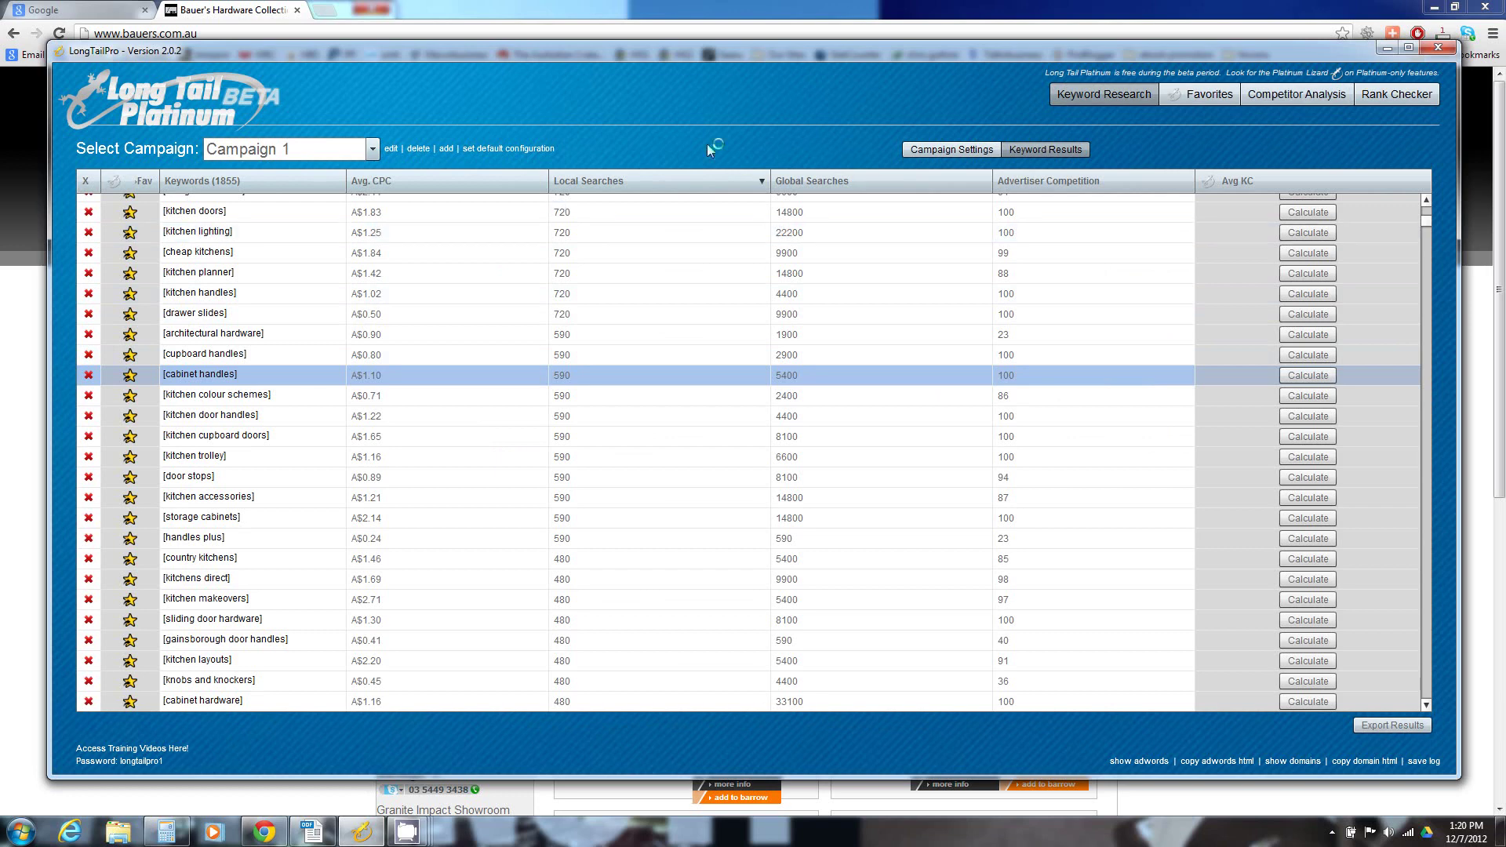
{"action": "left_click", "coordinate": [955, 147]}
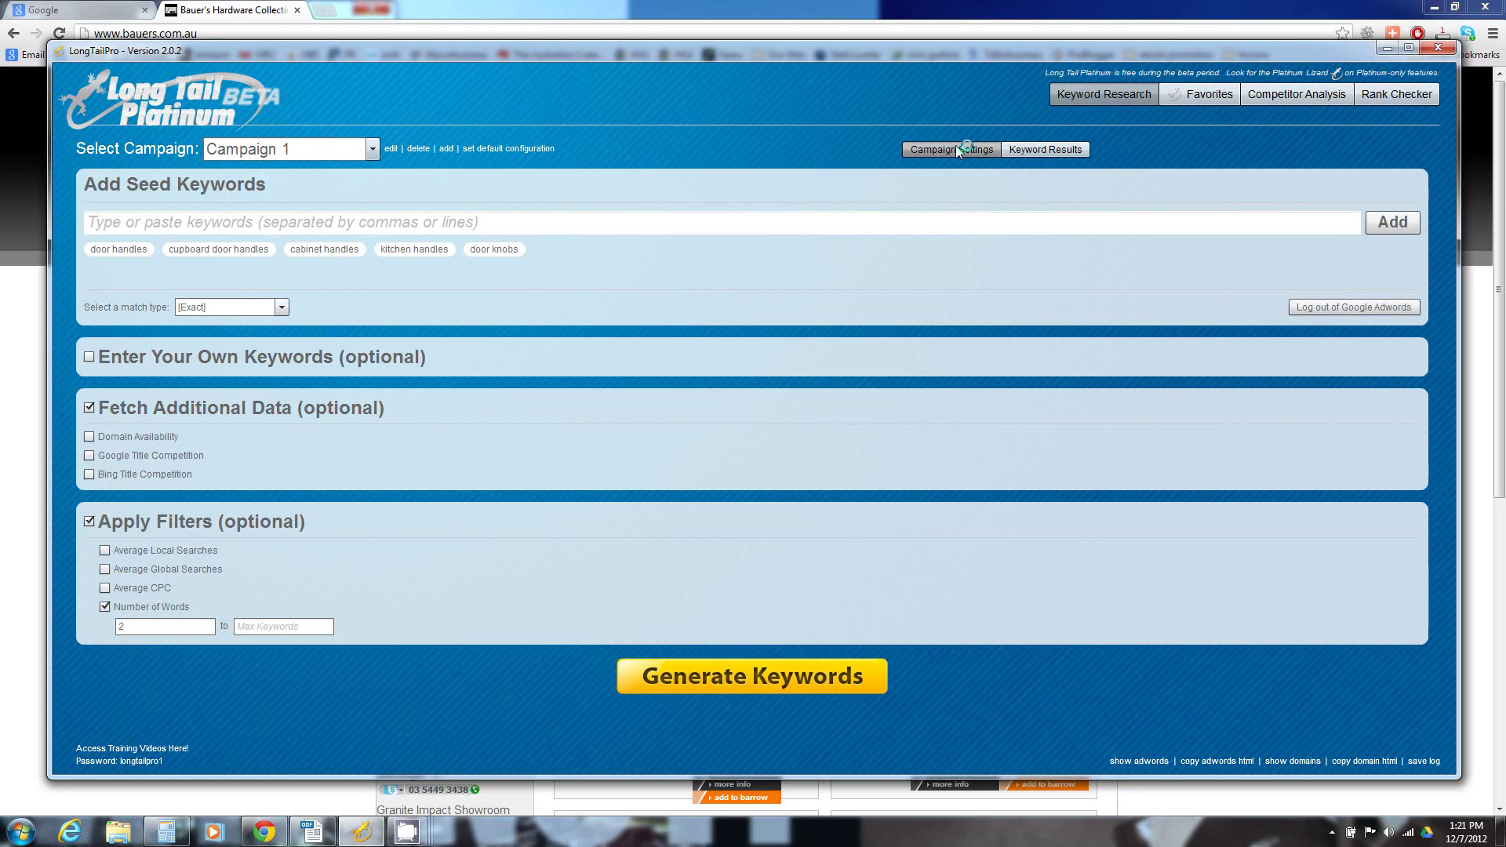